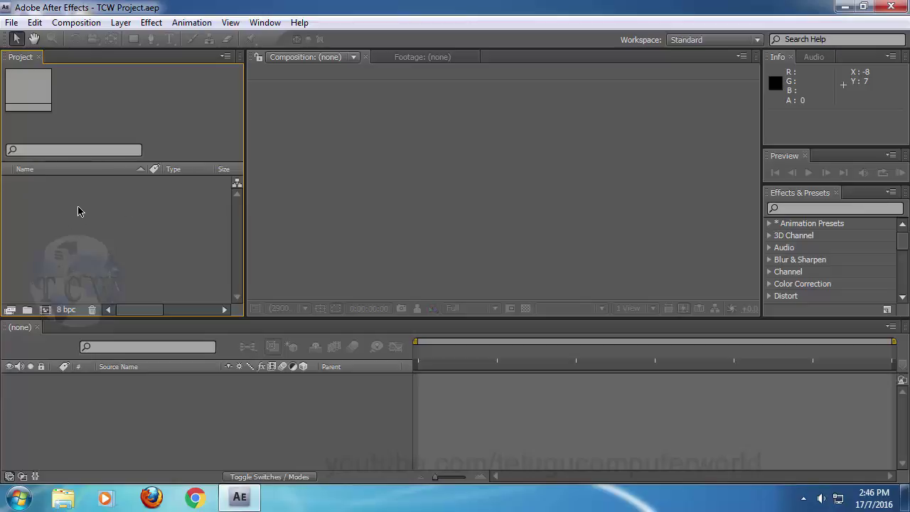
Step: Create composition Comp 1 with the PAL D1/DV Widescreen Square Pixel preset at 25 fps and a 10-second duration
left_click(45, 311)
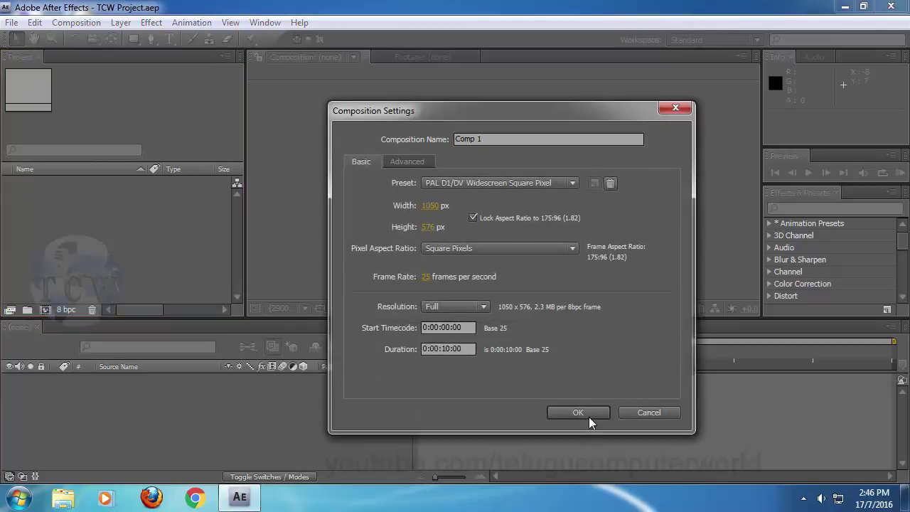
left_click(587, 414)
left_click(199, 220)
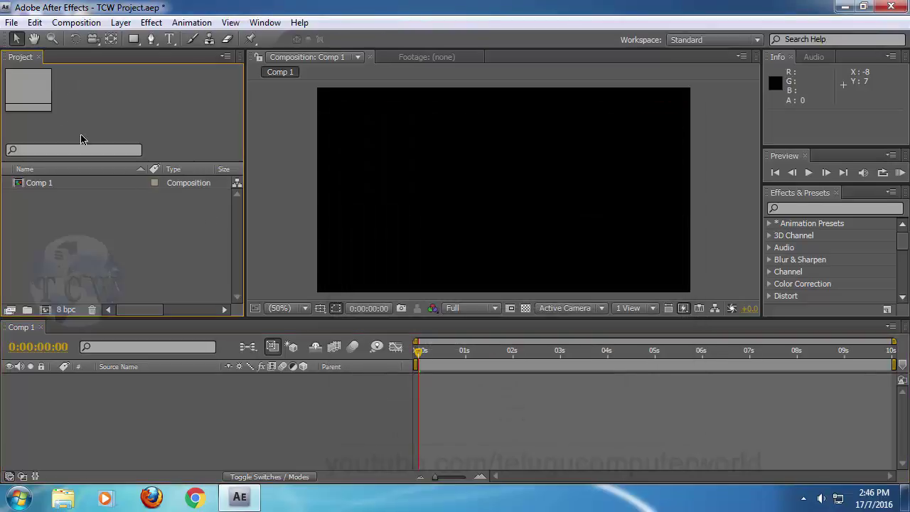
Step: Import the flooree PNG image from the Images folder as footage
double_click(132, 225)
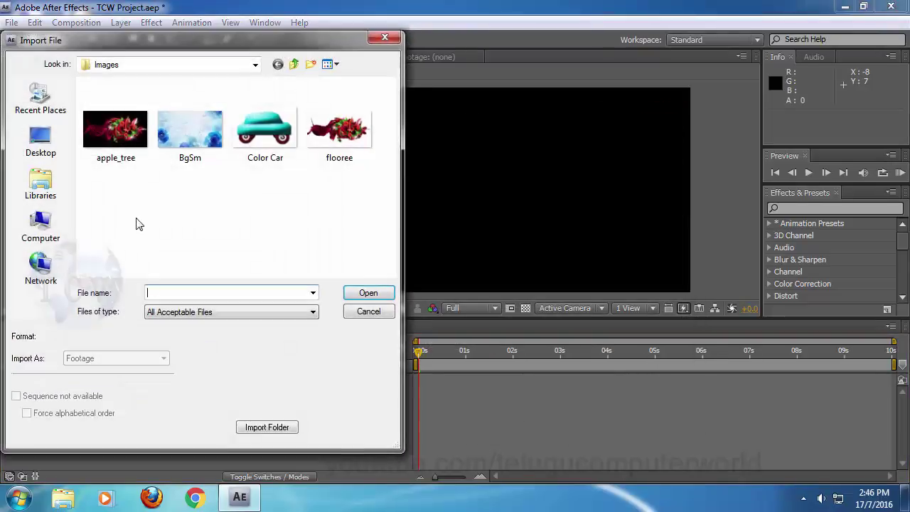
left_click(347, 131)
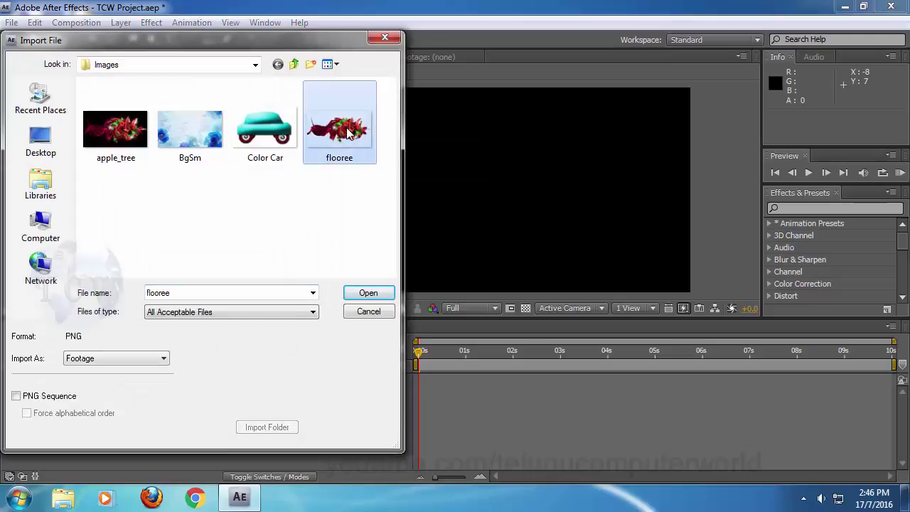
left_click(369, 293)
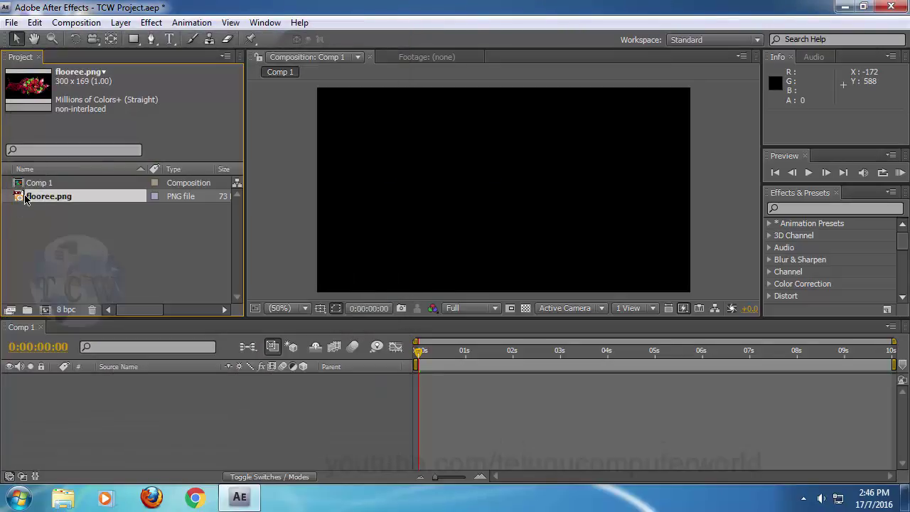
Step: Place flooree.png in Comp 1, enlarged and near the centre of the frame at about 526, 290
left_click_drag(19, 200, 537, 187)
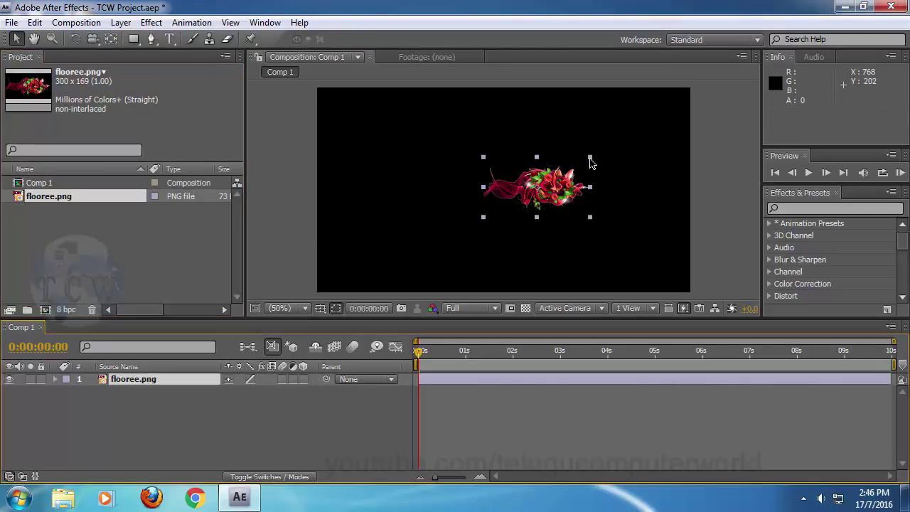
left_click_drag(590, 158, 624, 143)
left_click_drag(585, 178, 551, 182)
left_click(321, 417)
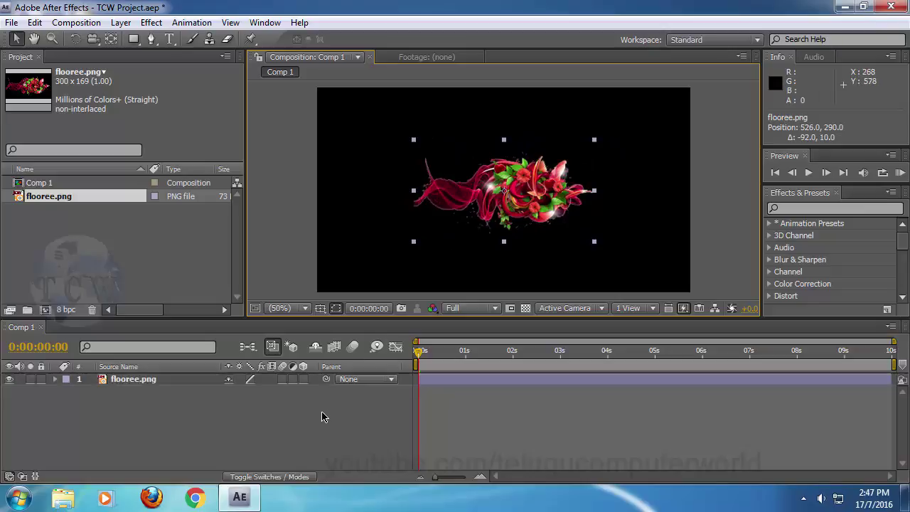
Step: Show the layer mode columns in the timeline and enable Rotation keyframing on the flooree.png layer at 0:00:00:00
key("F4")
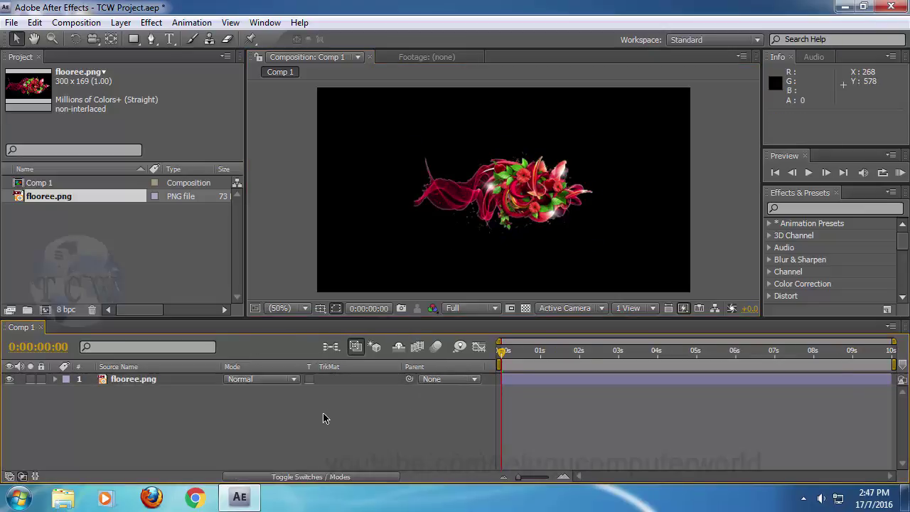
left_click(118, 383)
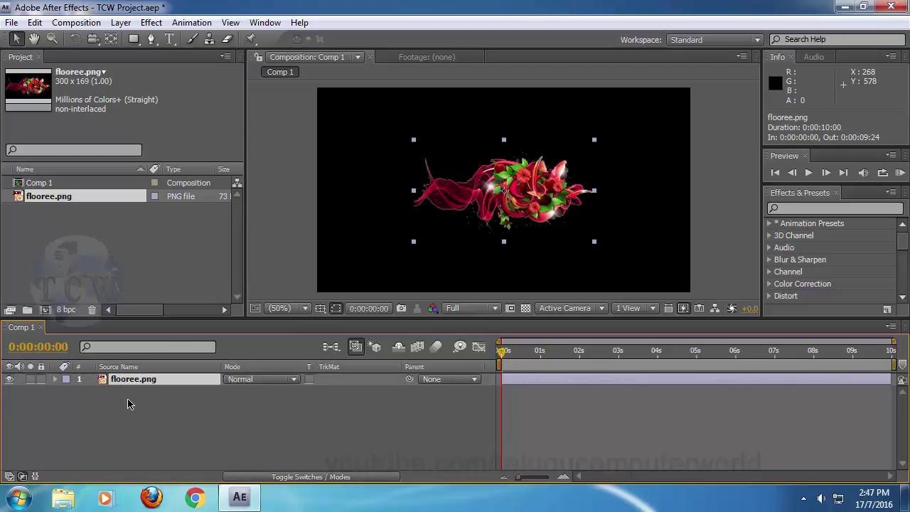
key("r")
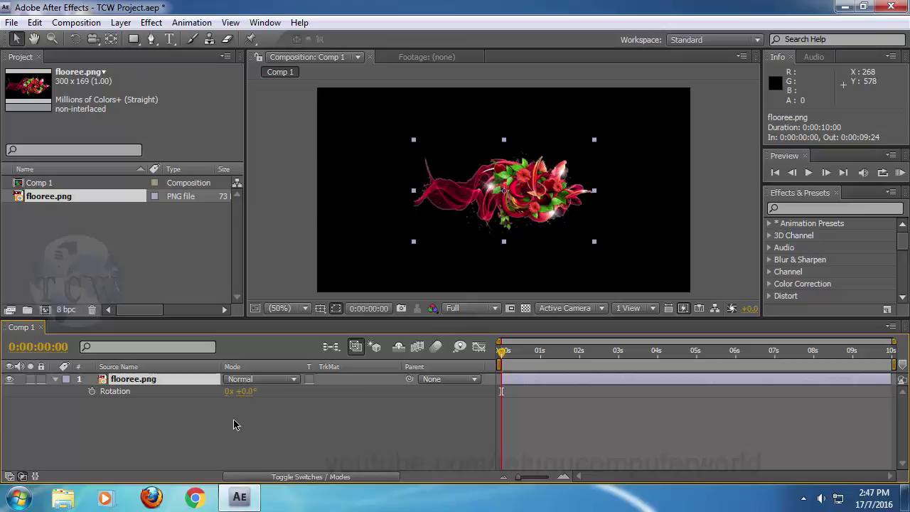
left_click(92, 392)
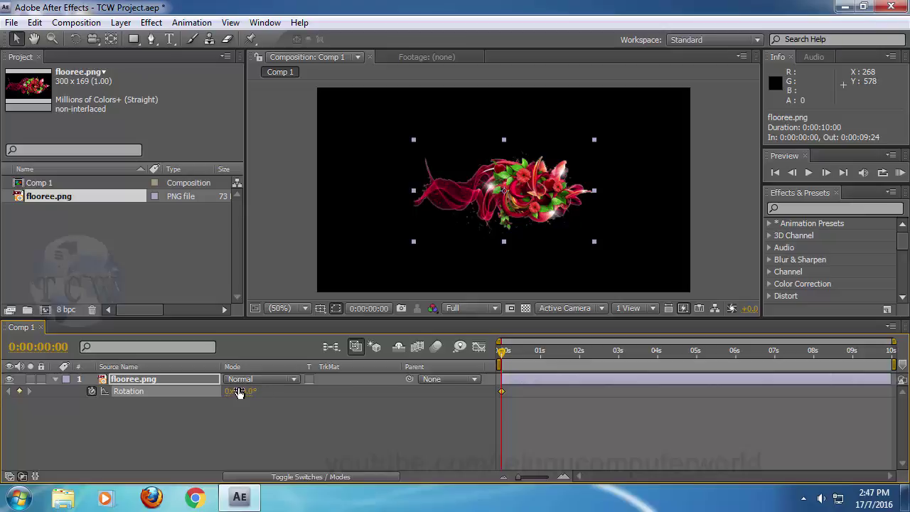
Step: Try a 3° rotation on the layer's first keyframe and restore it to 0°
left_click_drag(242, 394, 275, 423)
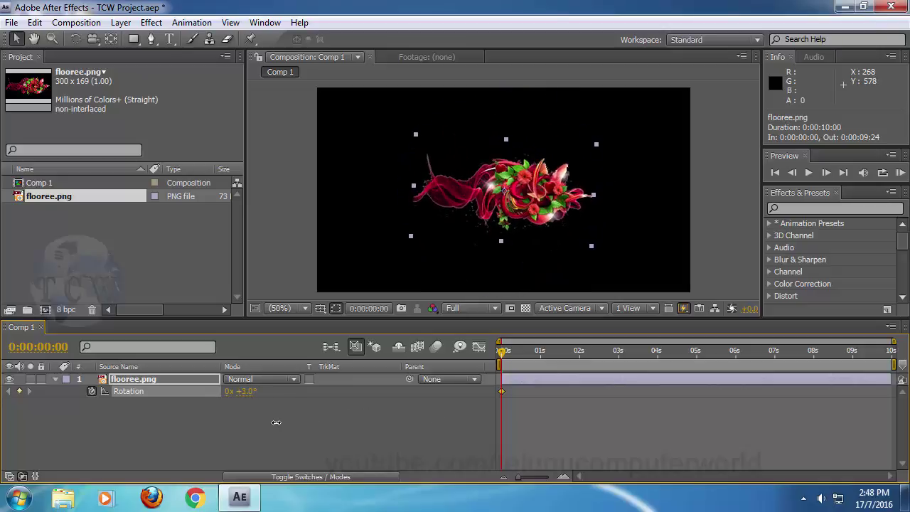
left_click(246, 392)
type("0")
key("Return")
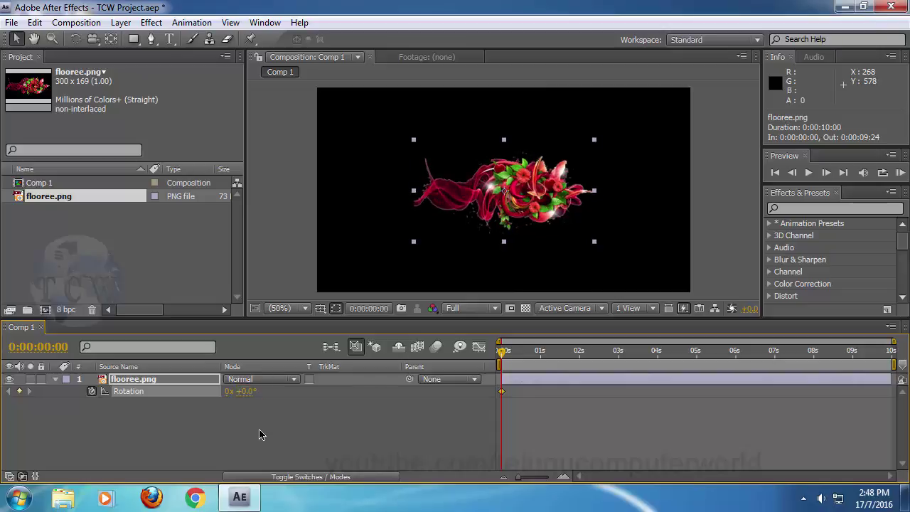
left_click(285, 421)
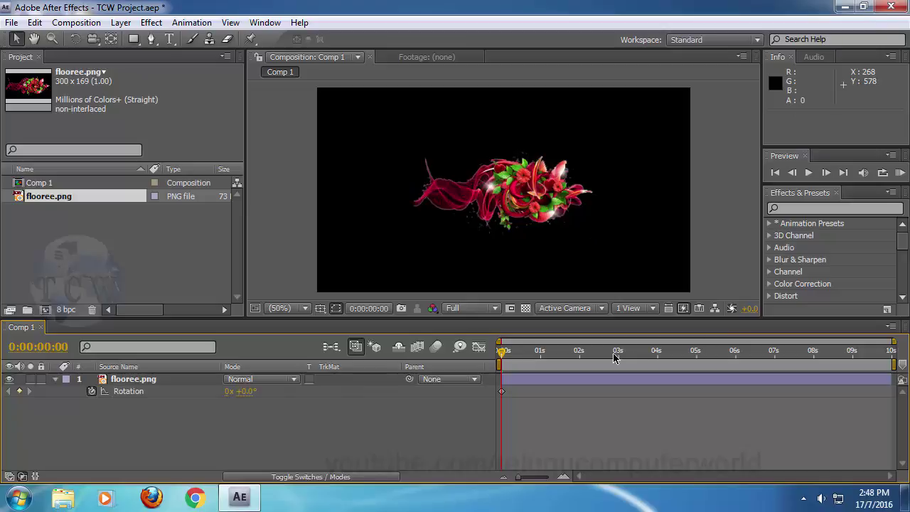
Step: Add a rotation keyframe of about 1x +294° at 0:00:05:00 and preview the animation from the start
left_click(697, 353)
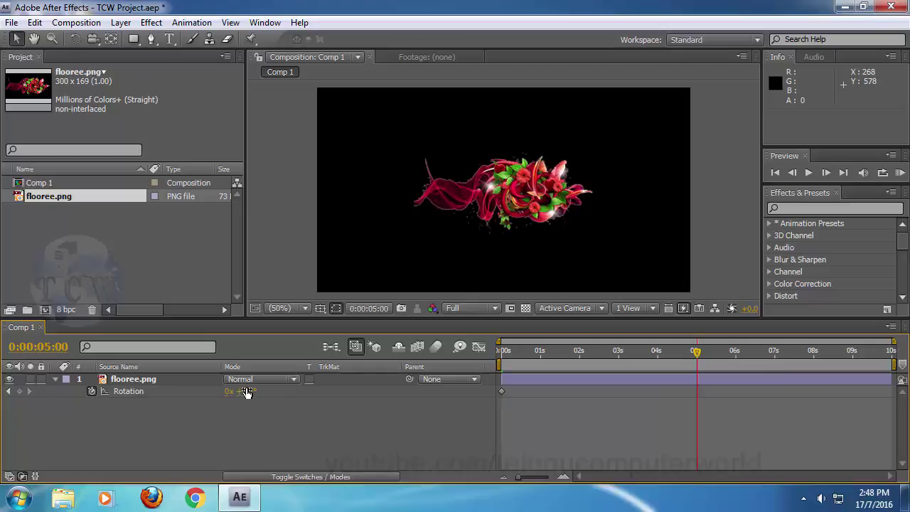
left_click_drag(245, 395, 692, 371)
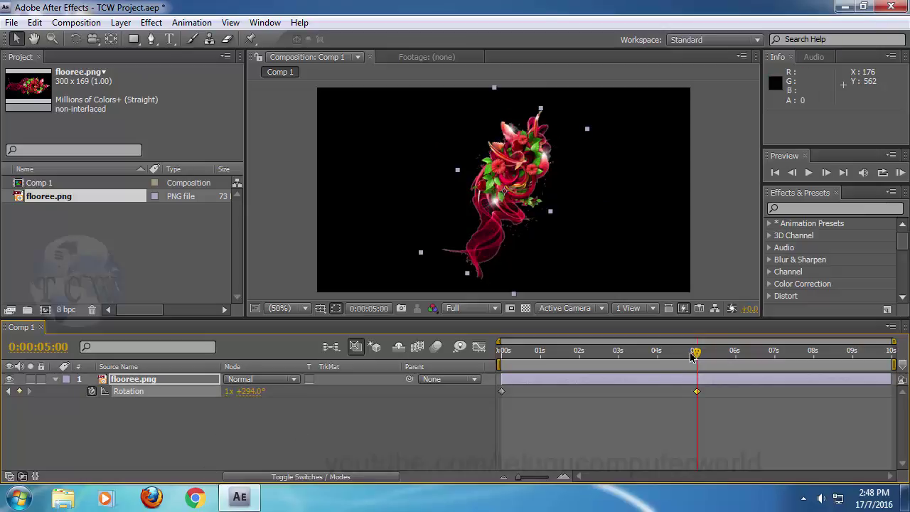
left_click_drag(695, 356, 380, 378)
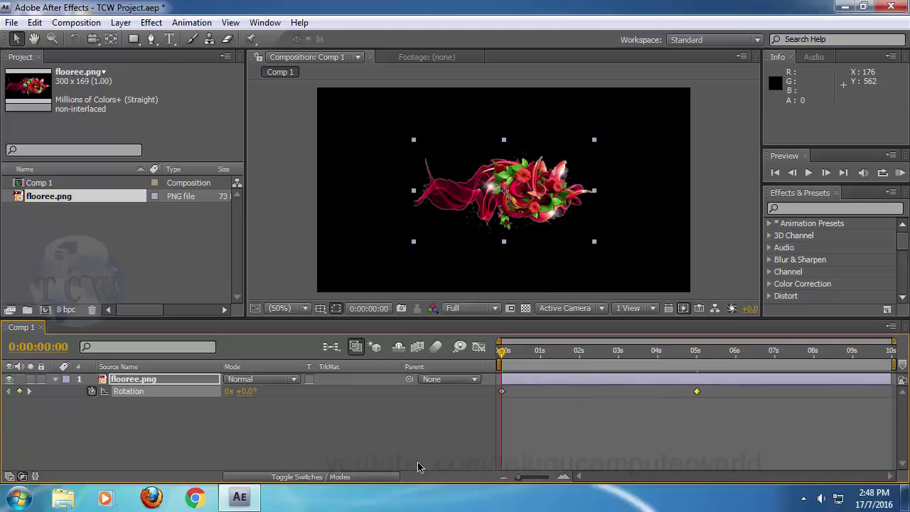
key("space")
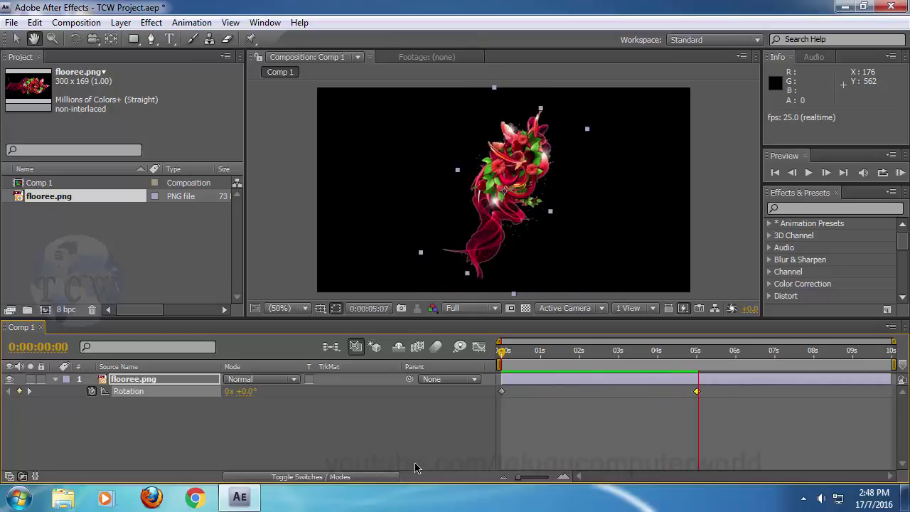
key("space")
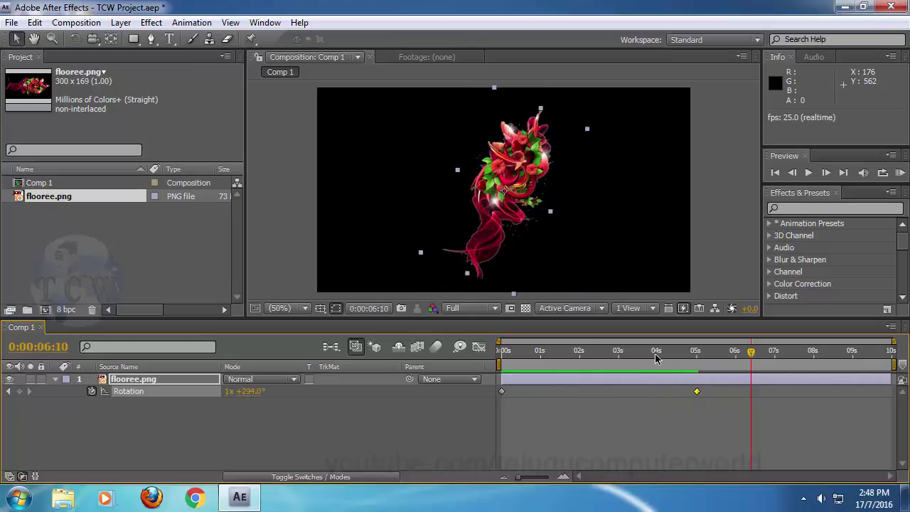
Step: Set the layer's rotation to 10 full revolutions at 0:00:05:01, keeping the extra 294°
left_click(699, 353)
left_click_drag(699, 355, 697, 355)
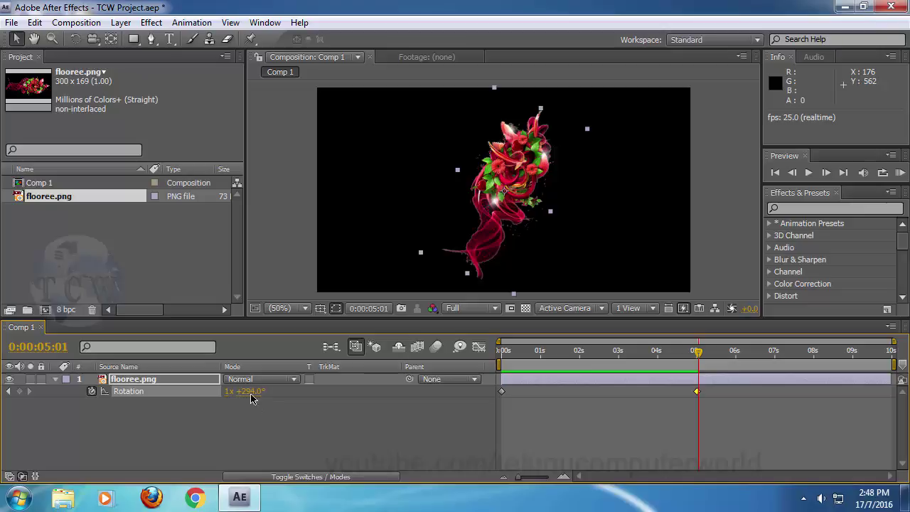
left_click(228, 392)
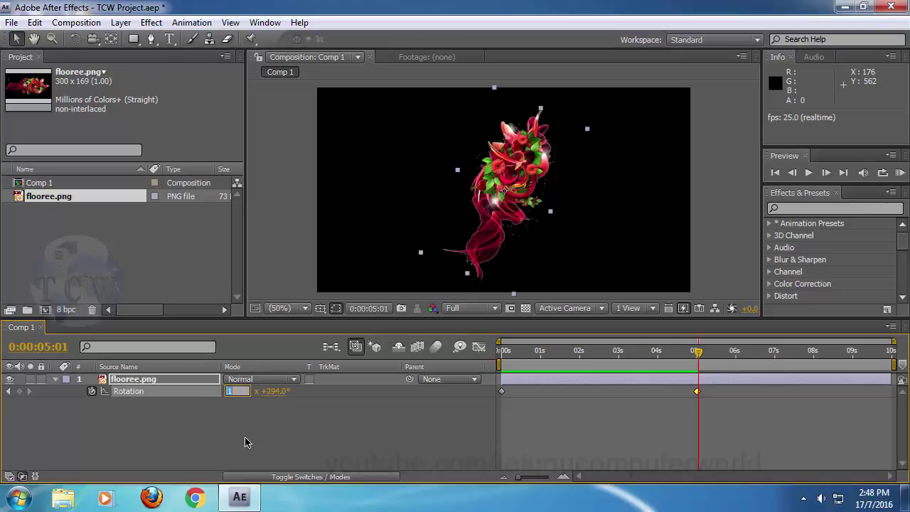
left_click(358, 422)
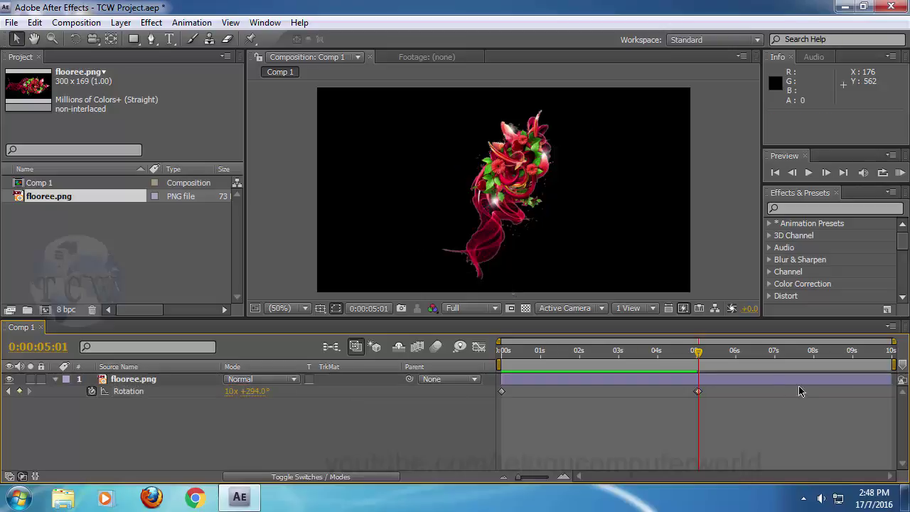
Step: Delete the rotation keyframe near 5 seconds and add a new one of 10x +26° at 0:00:05:01
left_click(698, 391)
key("Delete")
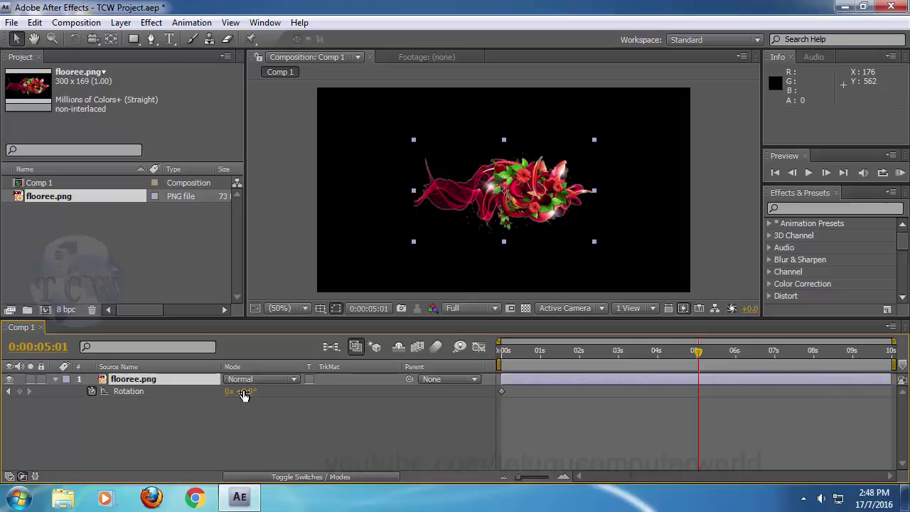
left_click_drag(244, 393, 270, 395)
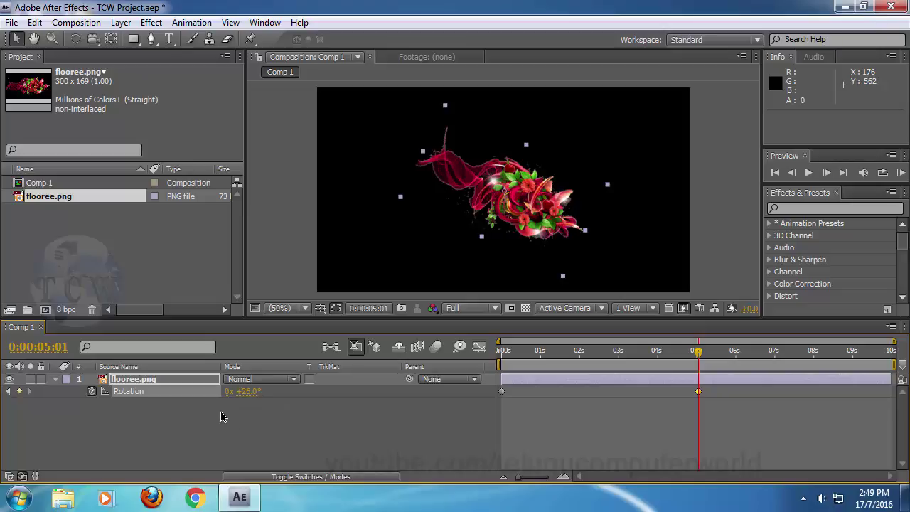
left_click(228, 392)
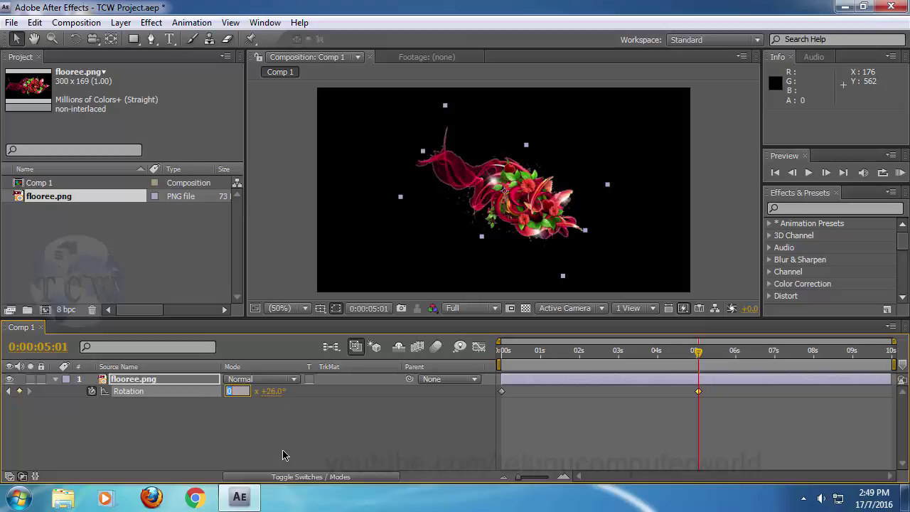
key("Return")
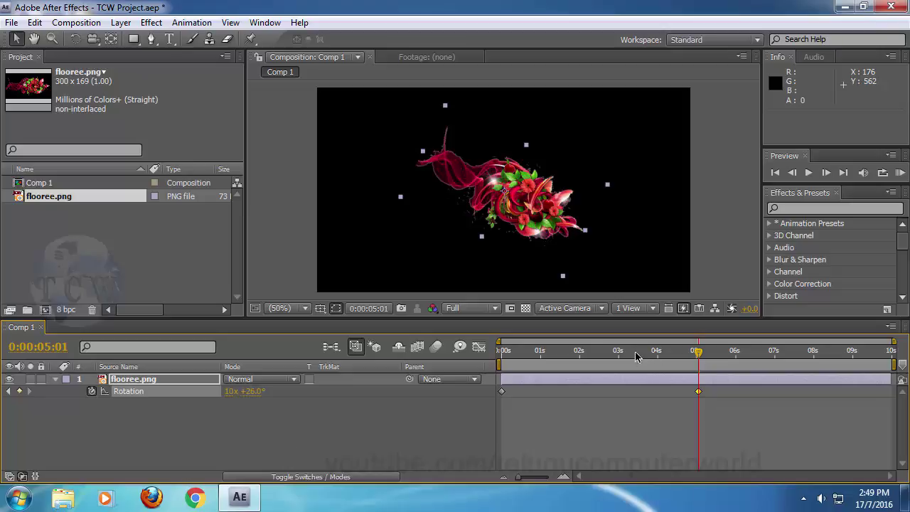
Step: Preview the layer's rotation animation from the first frame to past its second keyframe
left_click_drag(638, 354, 421, 368)
key("space")
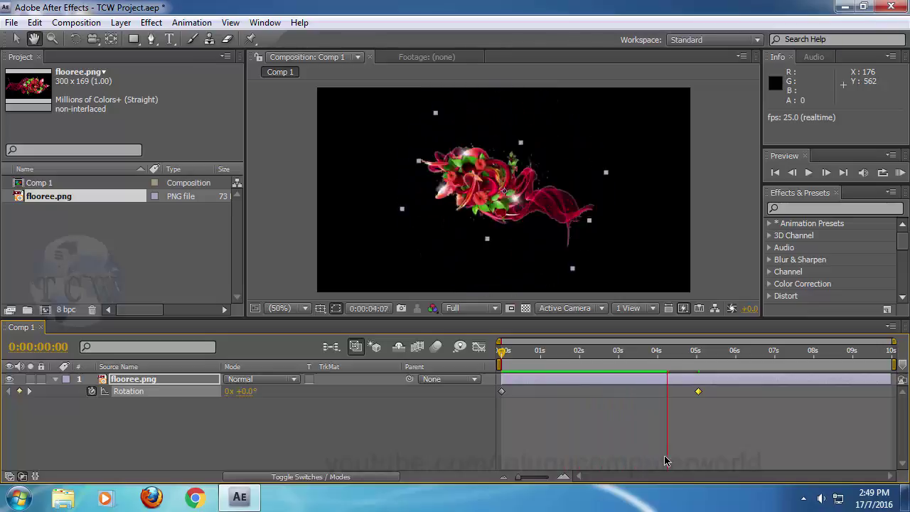
key("space")
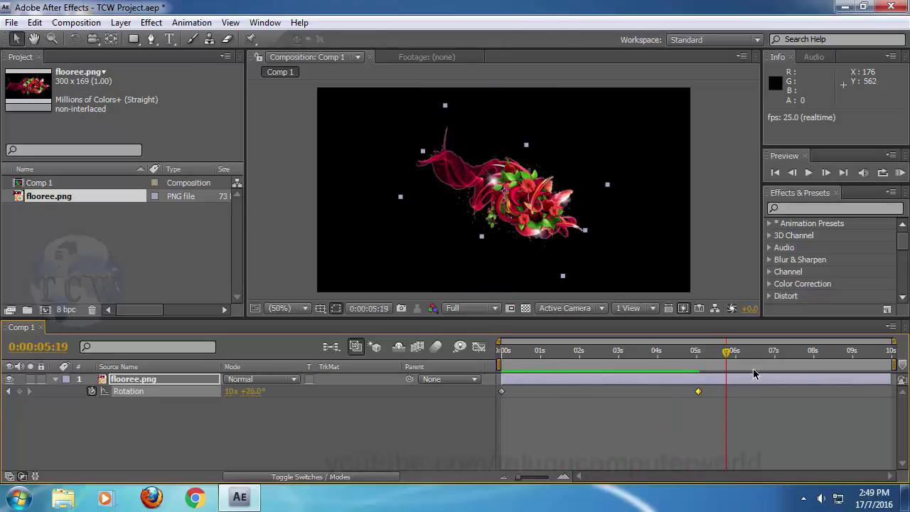
Step: Add a rotation keyframe of 10x +0° to the flooree.png layer at 0:00:05:08
left_click(698, 351)
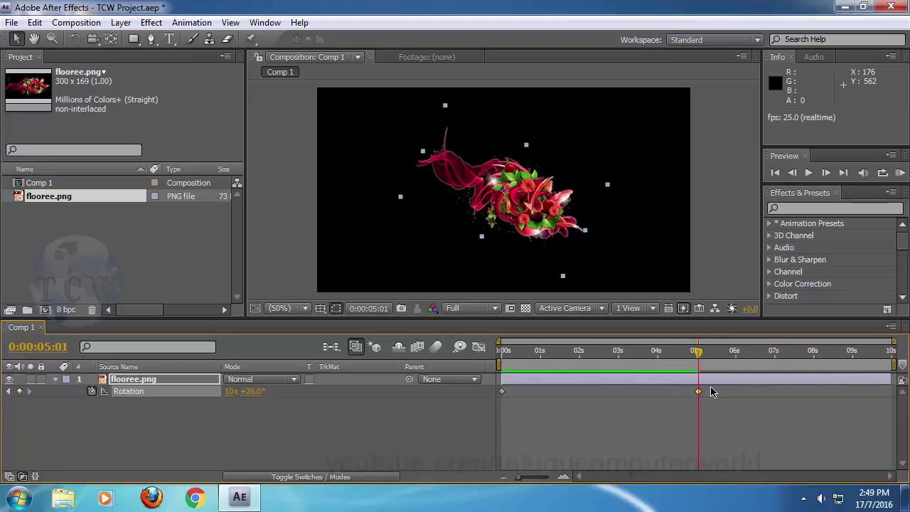
left_click_drag(699, 358, 709, 359)
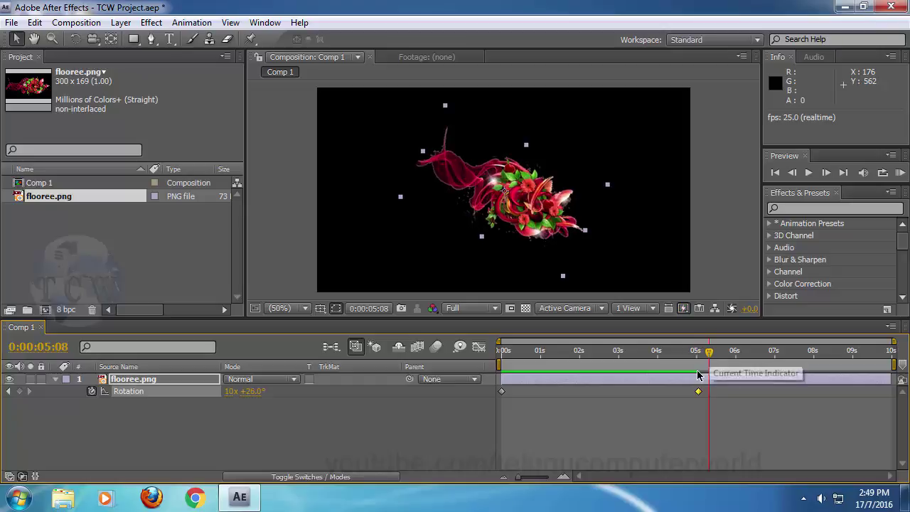
left_click(250, 392)
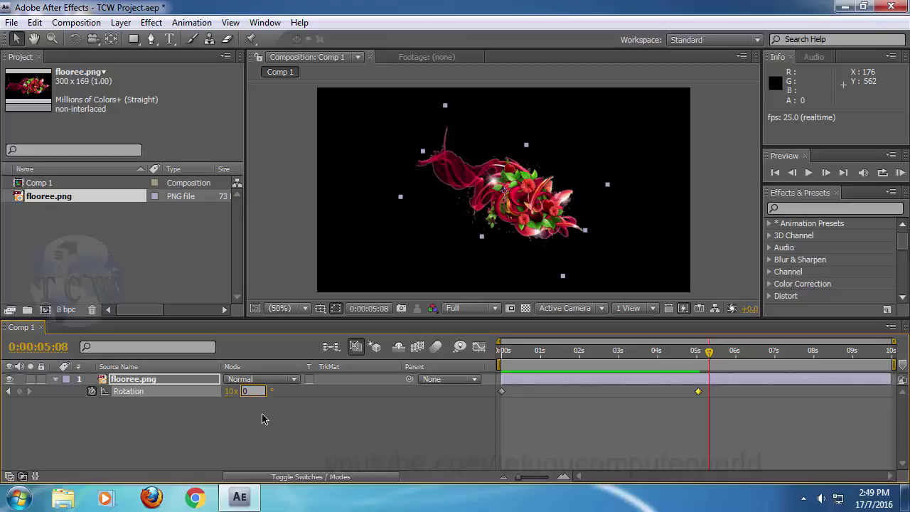
type("0")
key("Return")
Step: Play the animation back from the start and again from 0:00:04:13 to check how the rotation ends
left_click_drag(683, 356, 502, 356)
key("space")
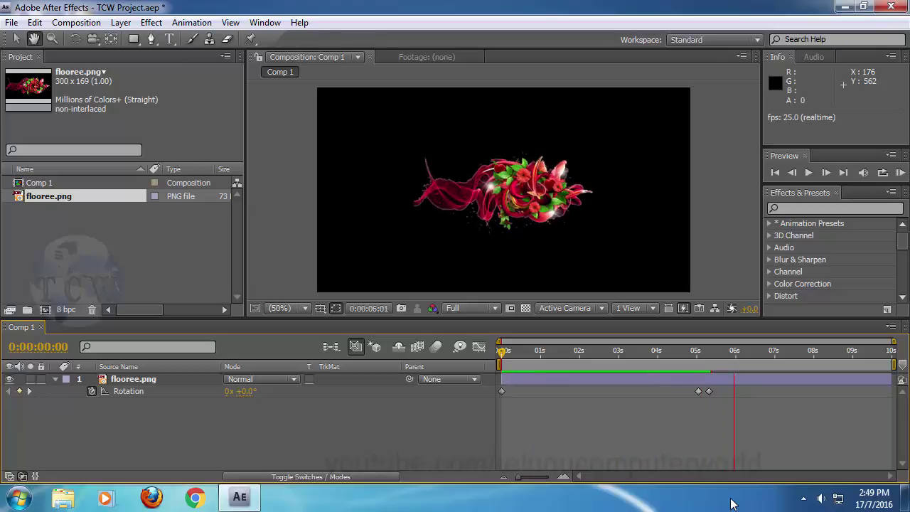
key("space")
left_click(677, 350)
key("space")
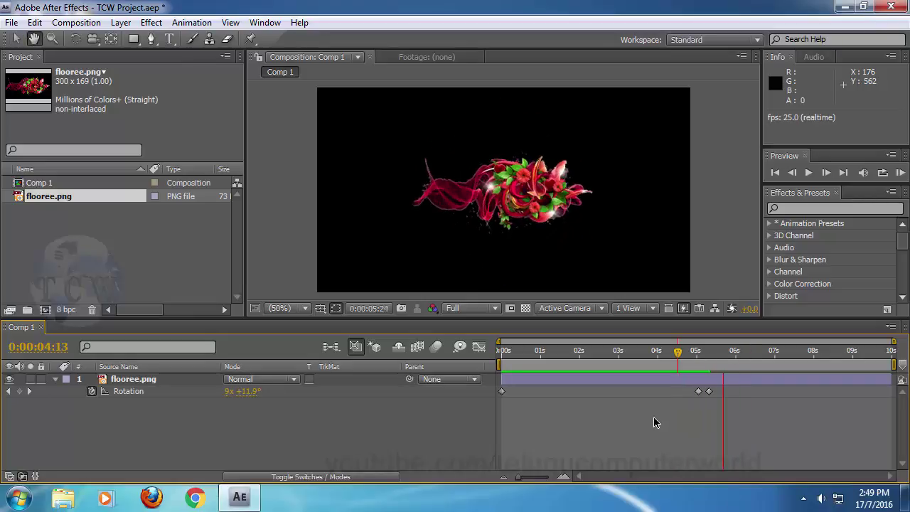
key("space")
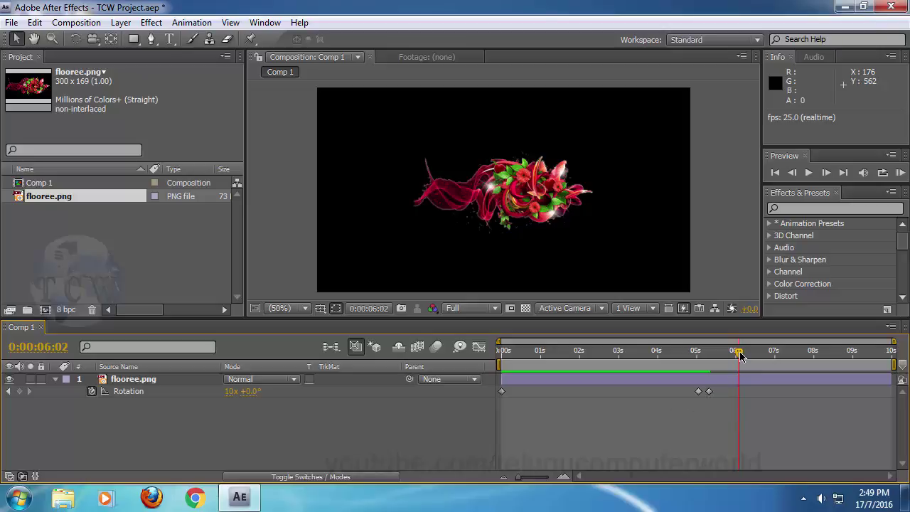
Step: Remove all rotation keyframes from the flooree.png layer and return to the first frame
left_click_drag(739, 356, 655, 374)
left_click_drag(742, 402, 462, 390)
left_click_drag(546, 351, 631, 371)
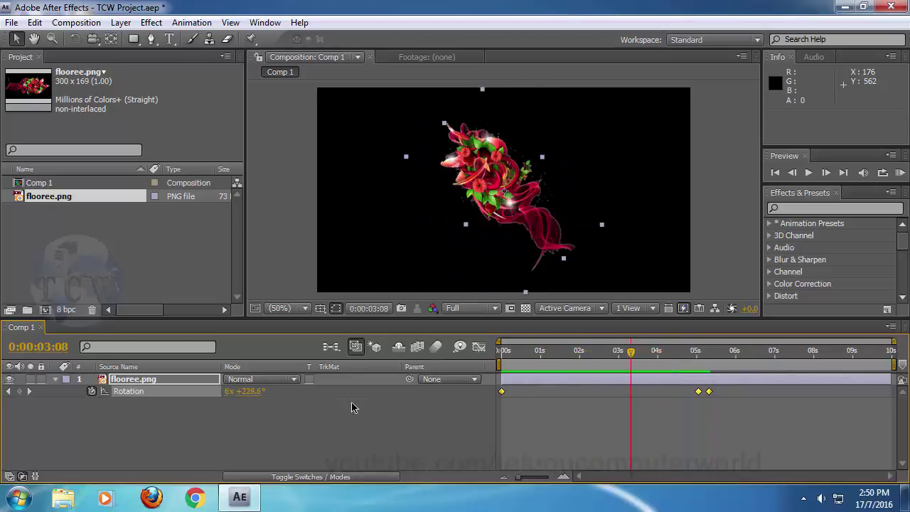
left_click(91, 392)
key("Home")
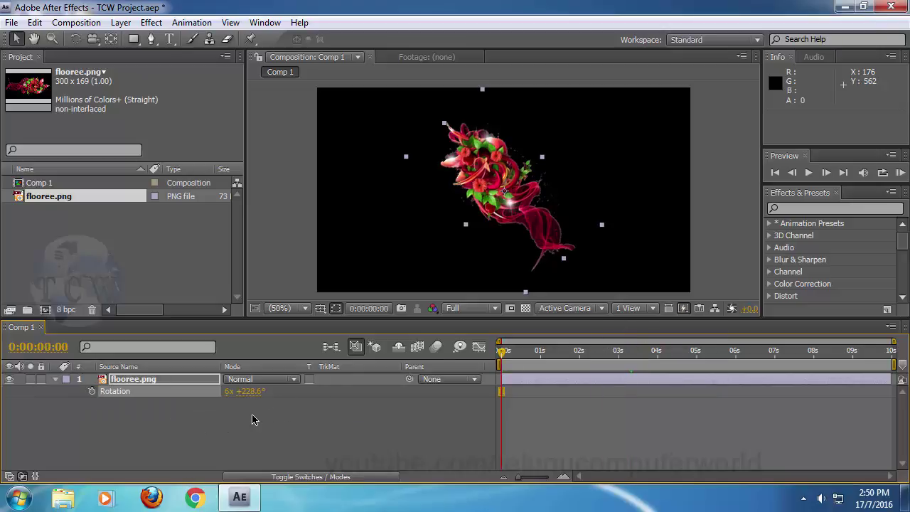
Step: Reset the layer's rotation to 0x +0° at the first frame
left_click(229, 392)
type("0")
left_click(246, 451)
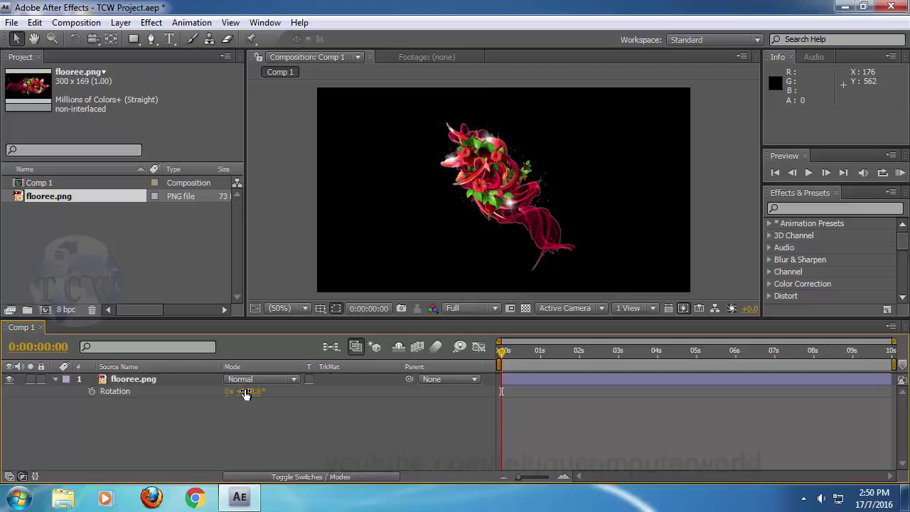
left_click(246, 392)
type("0")
key("Return")
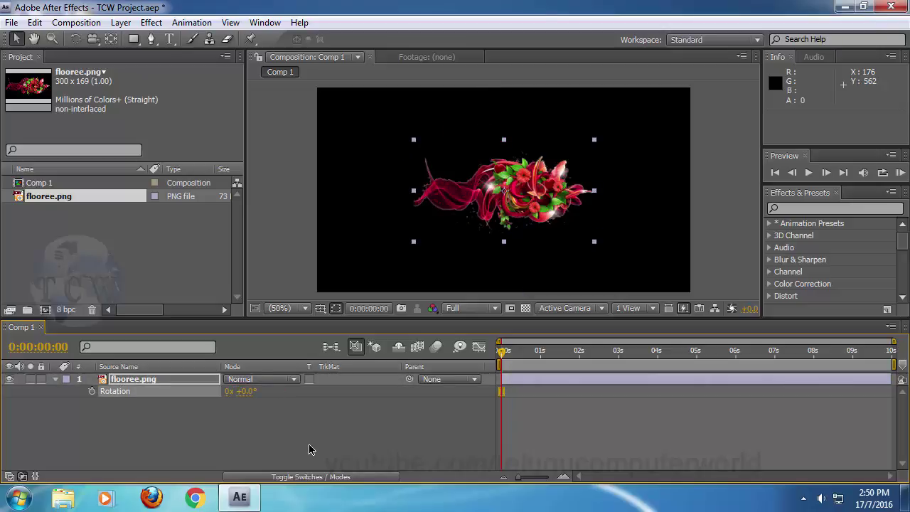
left_click(302, 451)
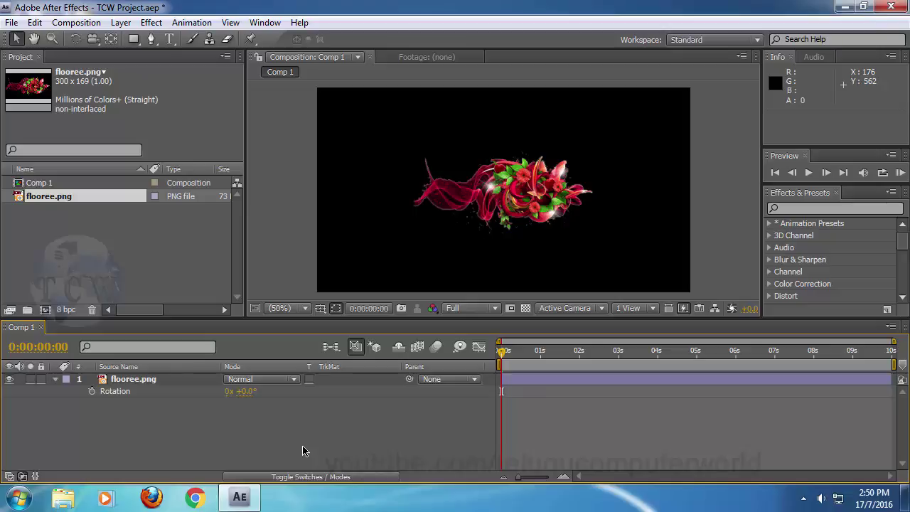
Step: Try rotating the flooree.png layer by scrubbing its degree value twice, resetting the rotation to 0° each time
mouse_move(242, 396)
left_mouse_down()
mouse_move(365, 390)
mouse_move(218, 413)
mouse_move(246, 392)
left_mouse_up()
left_click(247, 392)
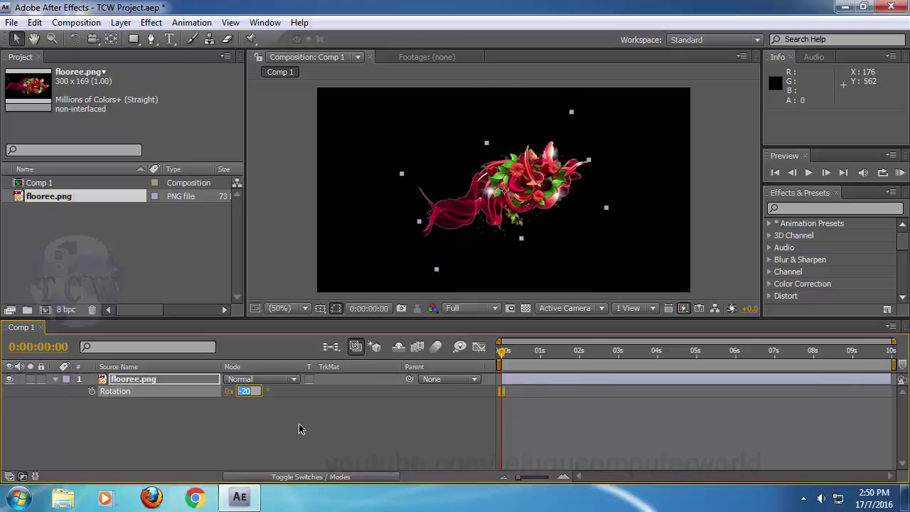
key("Return")
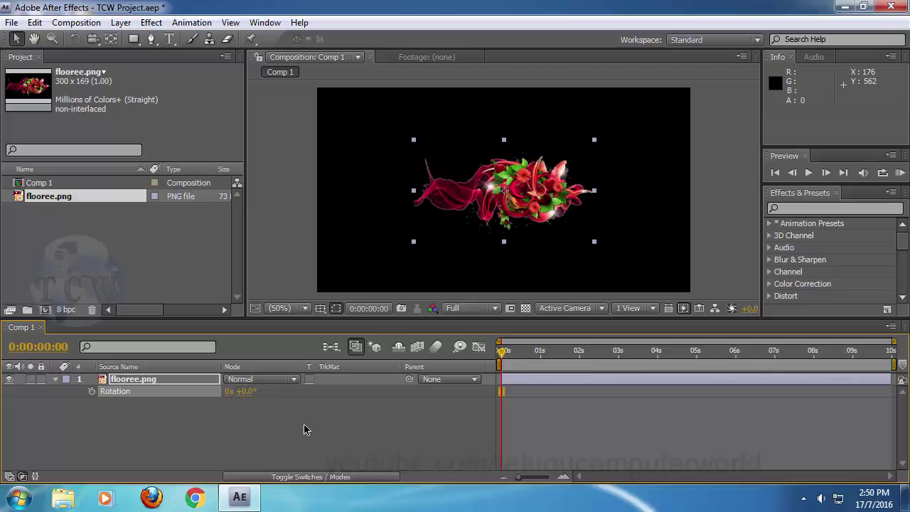
left_click(304, 430)
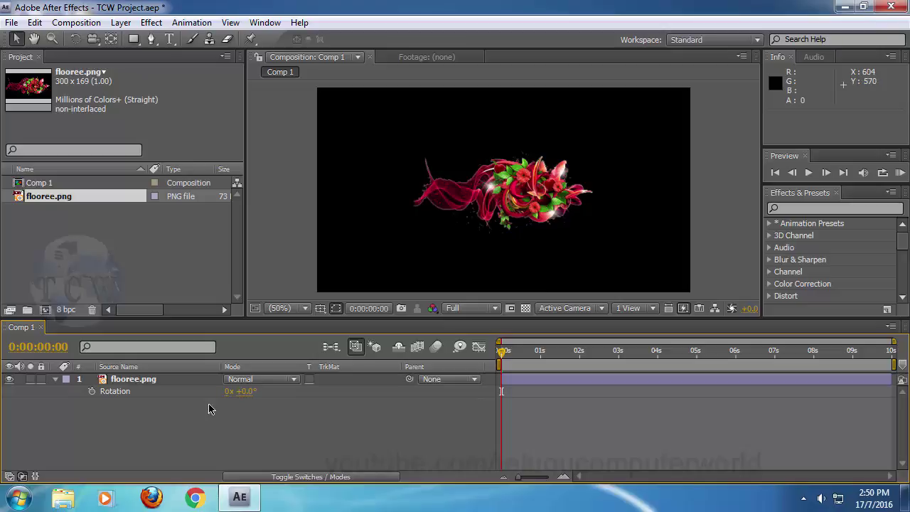
mouse_move(242, 391)
left_mouse_down()
mouse_move(285, 403)
mouse_move(494, 404)
mouse_move(704, 427)
mouse_move(520, 427)
mouse_move(248, 393)
left_mouse_up()
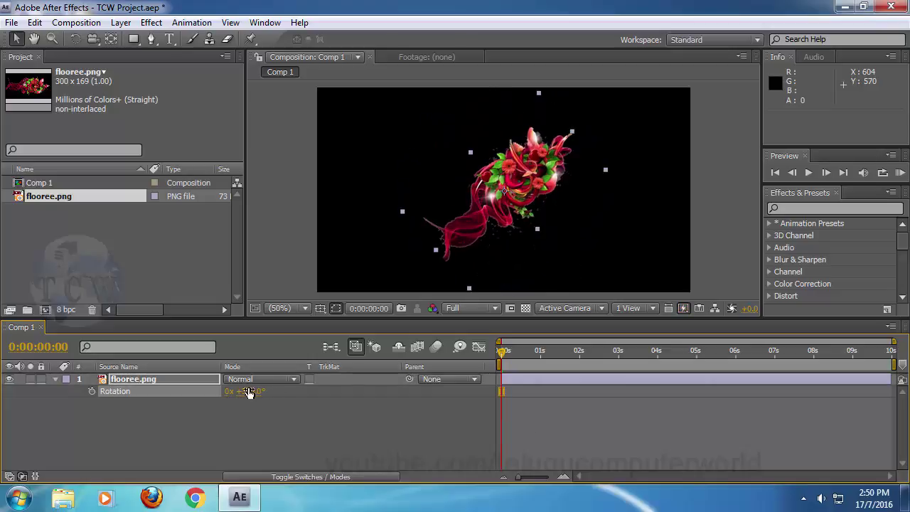
left_click(245, 391)
type("0")
key("Return")
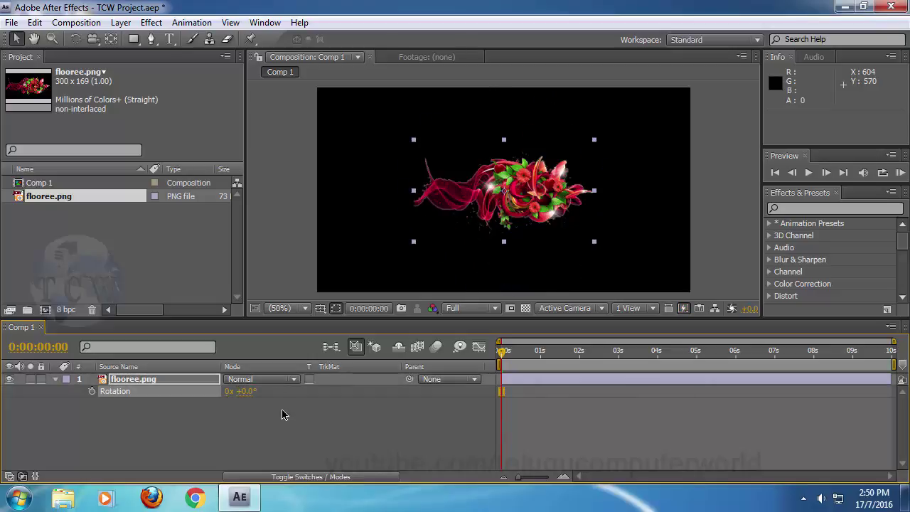
left_click(299, 421)
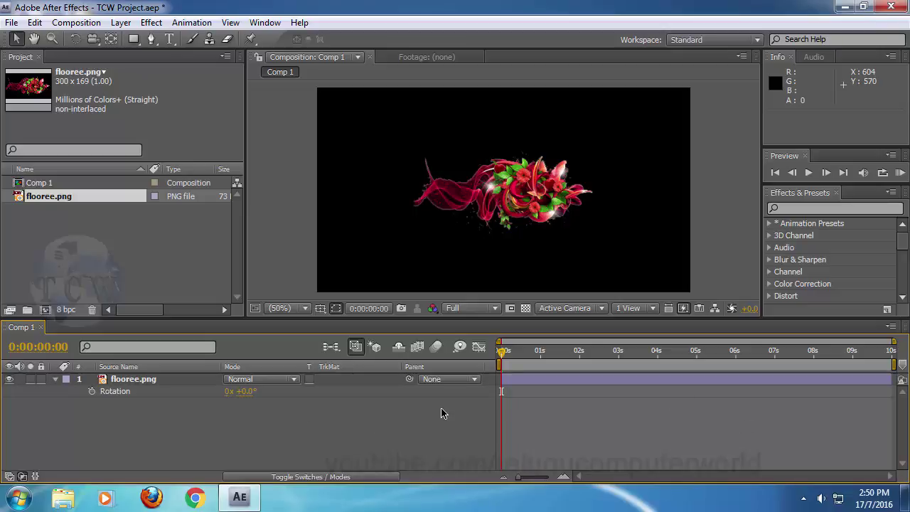
Step: Enable rotation keyframing at 0:00:00:00 and set that first keyframe to 10x +0°
left_click(92, 392)
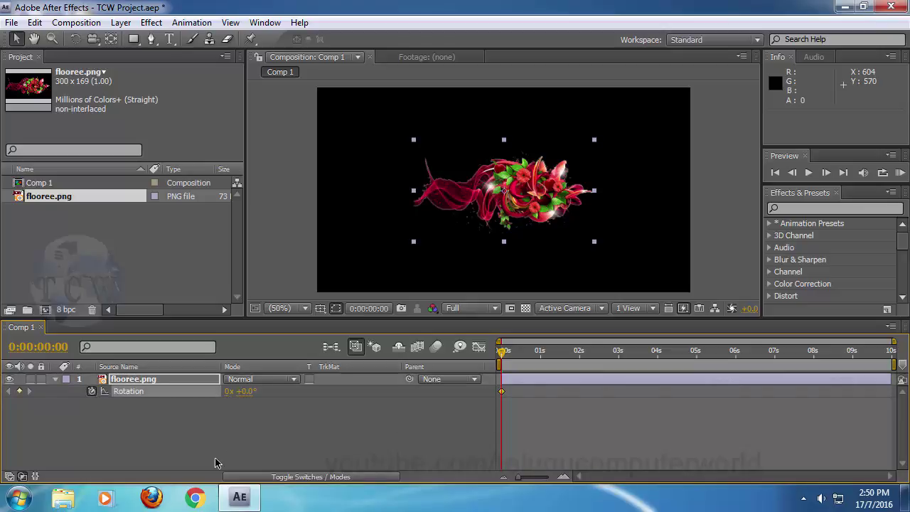
left_click(230, 409)
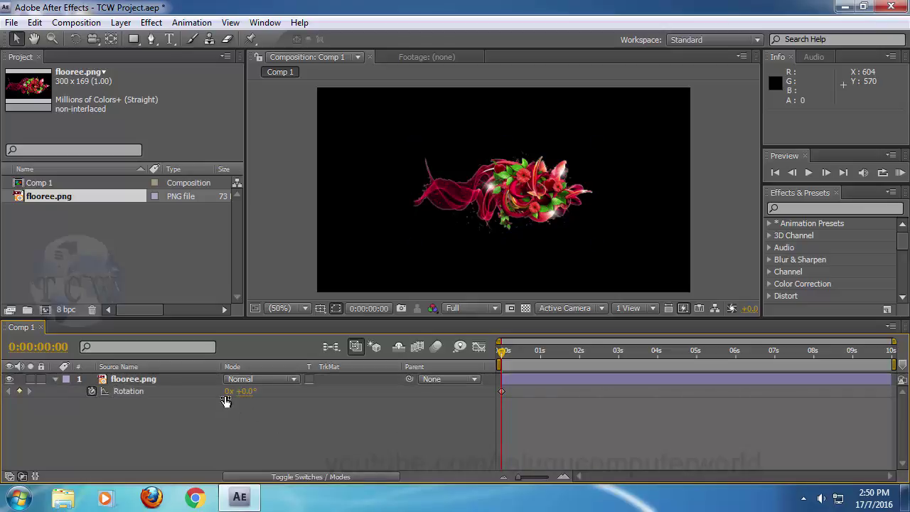
left_click(226, 399)
type("10")
key("Return")
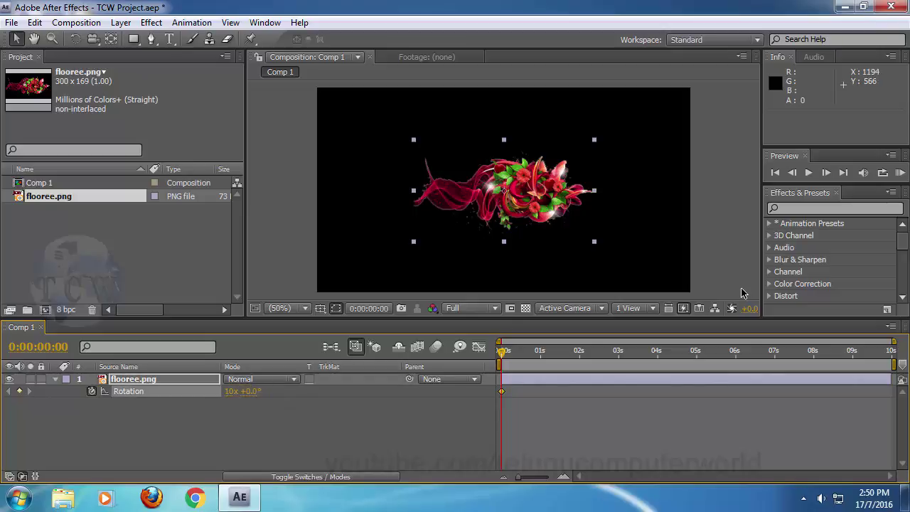
Step: Add a second rotation keyframe of 0x +0° at 0:00:05:00
left_click(696, 352)
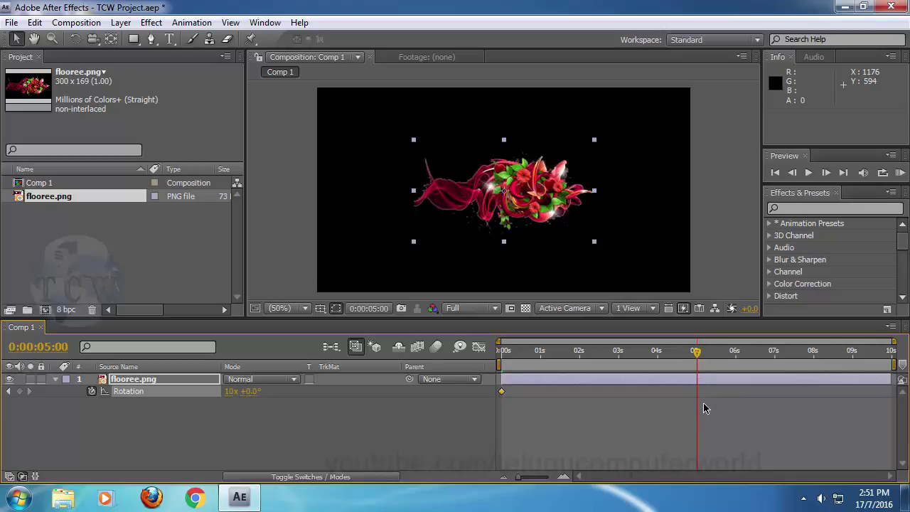
left_click(230, 393)
key("Return")
Step: Play the rotation animation from the first frame until past the second keyframe
left_click_drag(538, 352, 500, 352)
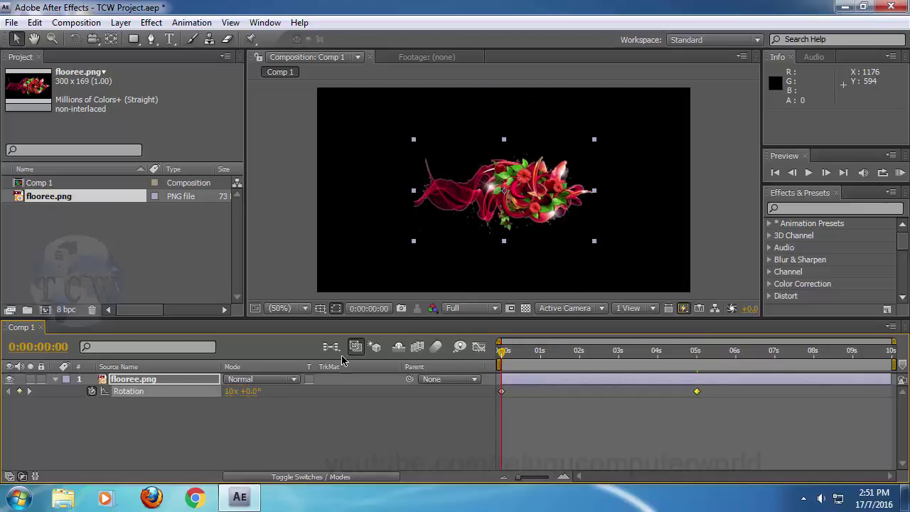
key("space")
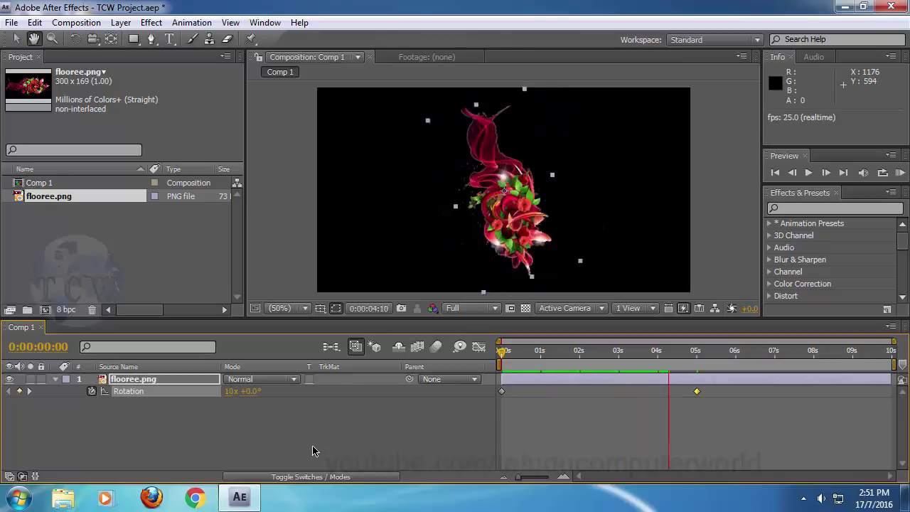
key("space")
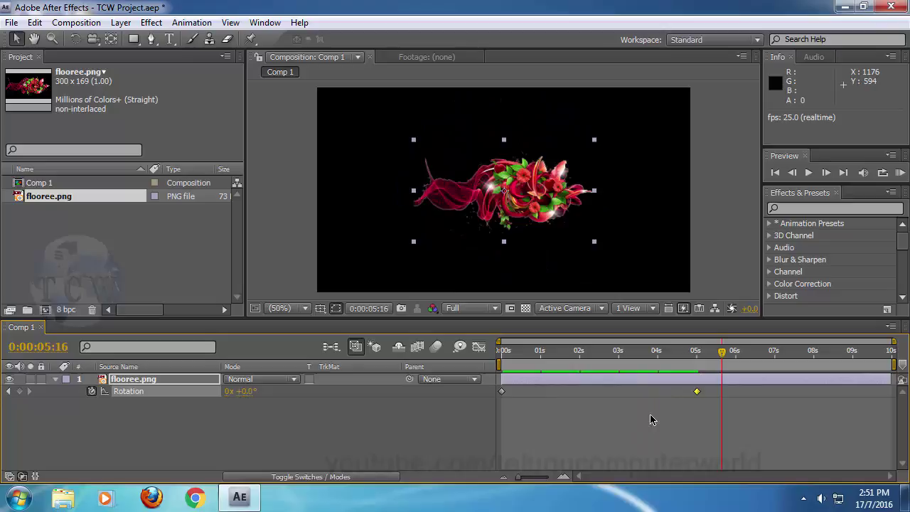
Step: Examine the rotation value around the second keyframe and at 0:00:05:00
left_click(697, 356)
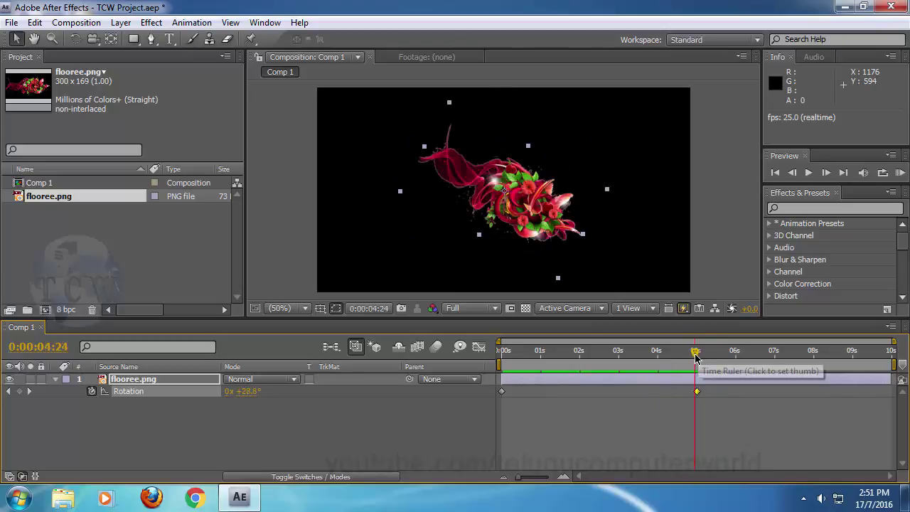
left_click(698, 356)
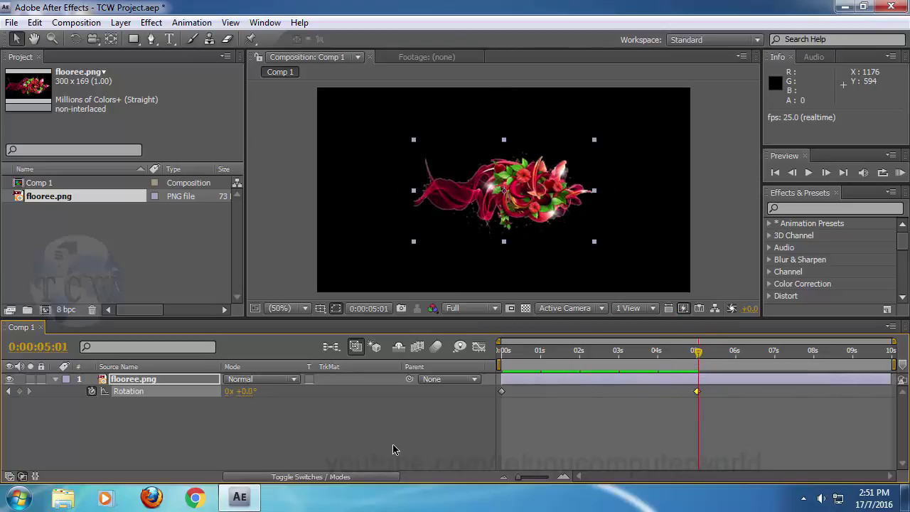
left_click(229, 391)
left_click(282, 427)
left_click(9, 391)
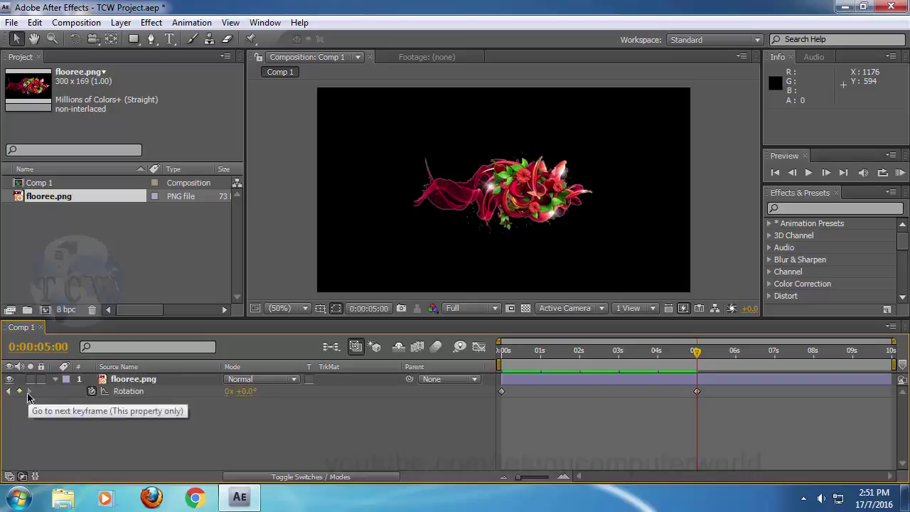
left_click(228, 392)
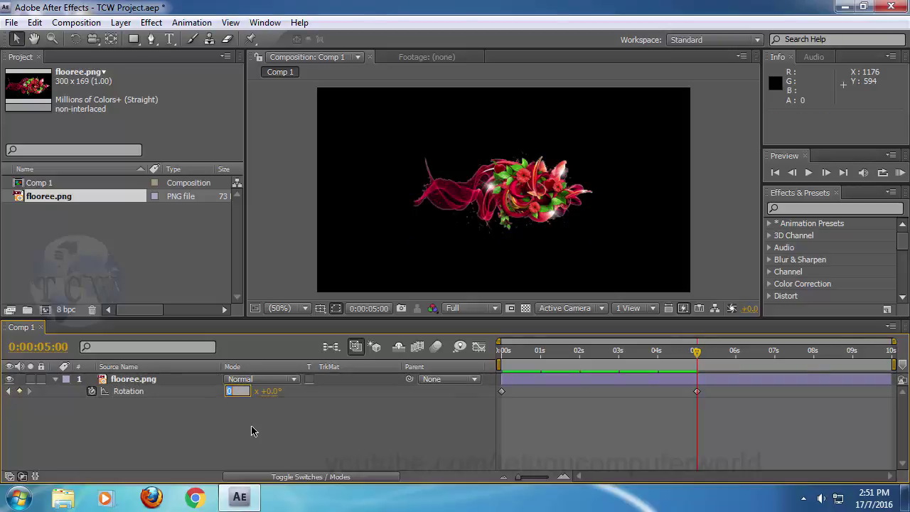
type("10")
key("Return")
Step: Set the first rotation keyframe, at 0:00:00:00, to 2x +0°
left_click(9, 392)
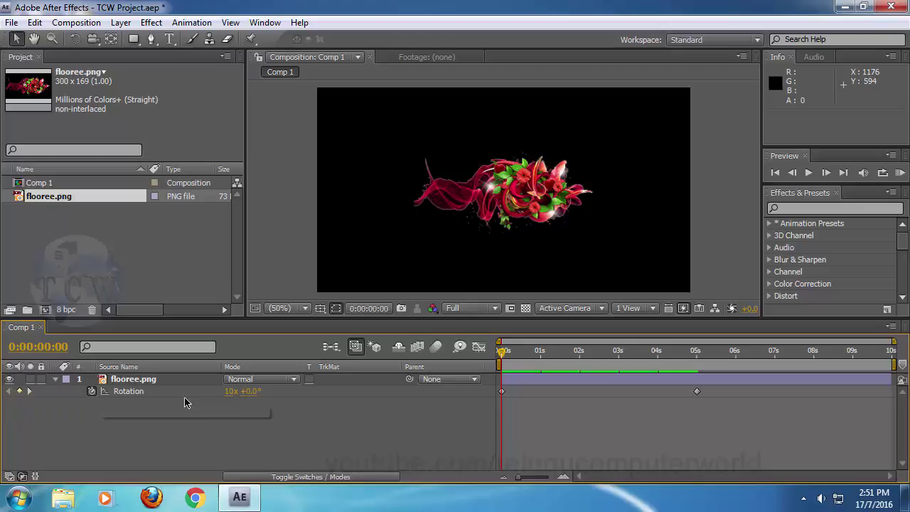
left_click(230, 396)
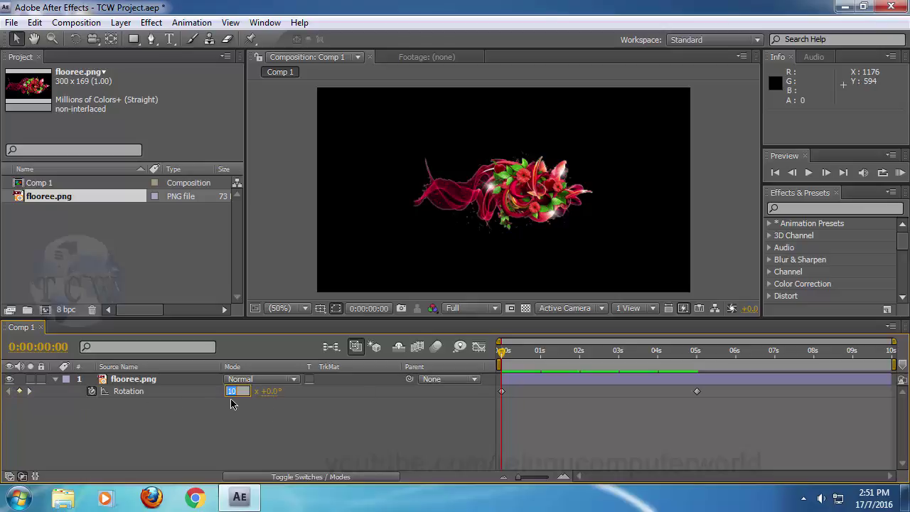
key("Return")
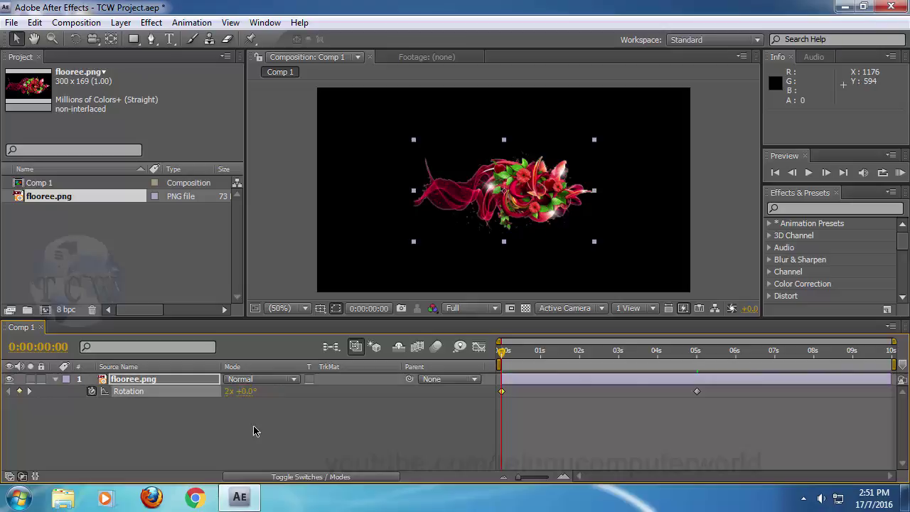
Step: Play the two-turn rotation animation from the start to check its speed
left_click(423, 407)
key("space")
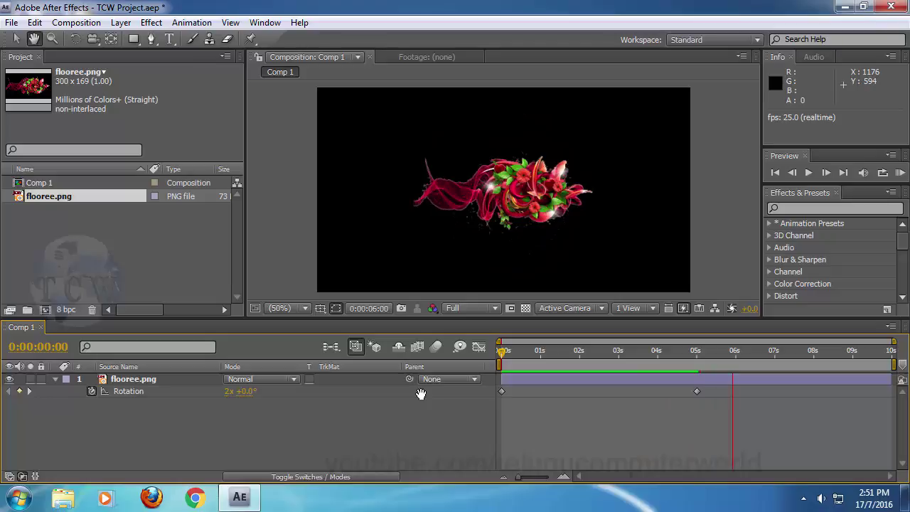
key("space")
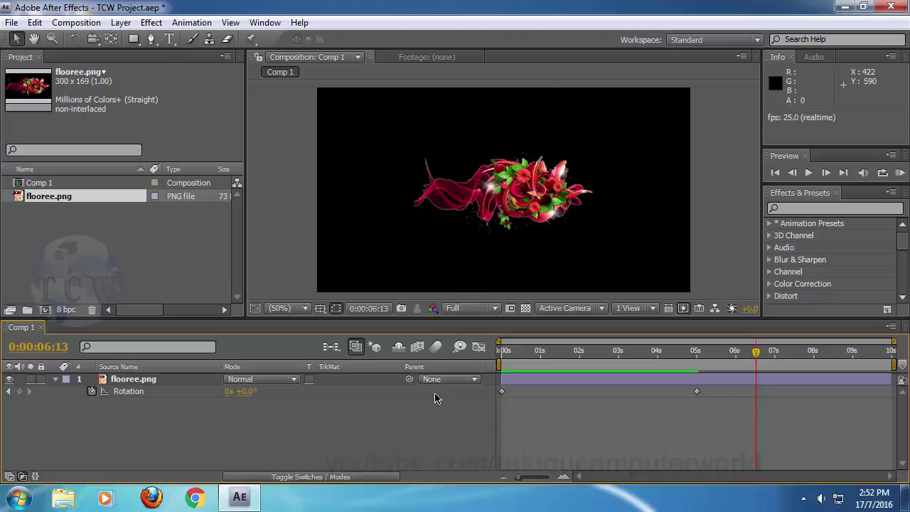
Step: Return to the first frame and clear the layer's rotation keyframes by disabling keyframing for Rotation
left_click_drag(550, 364, 419, 369)
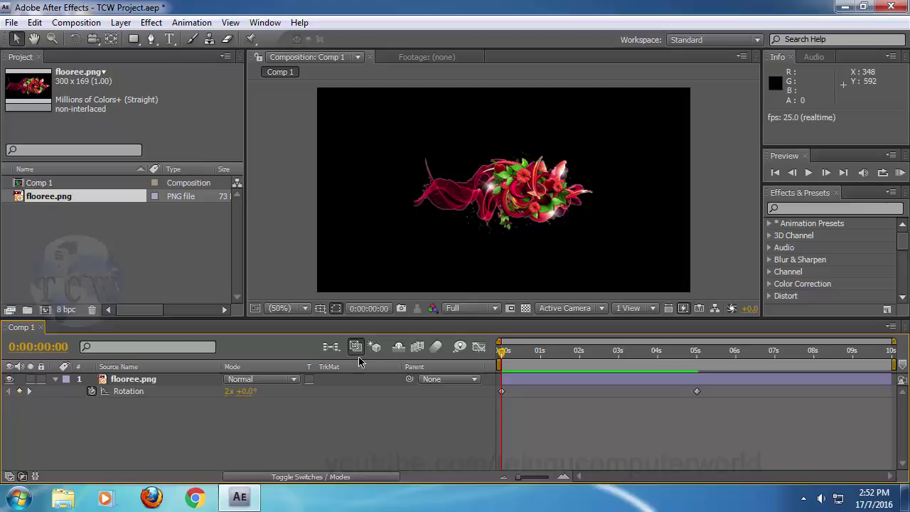
left_click(92, 393)
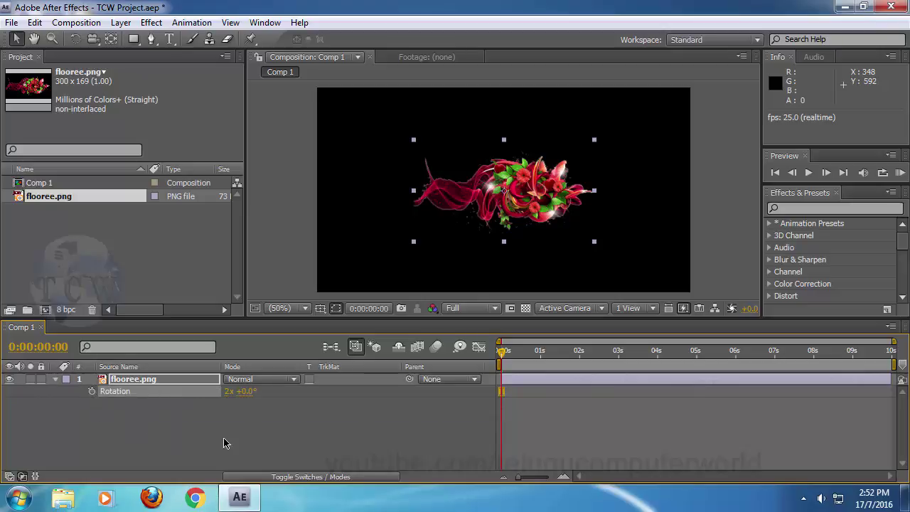
left_click(206, 427)
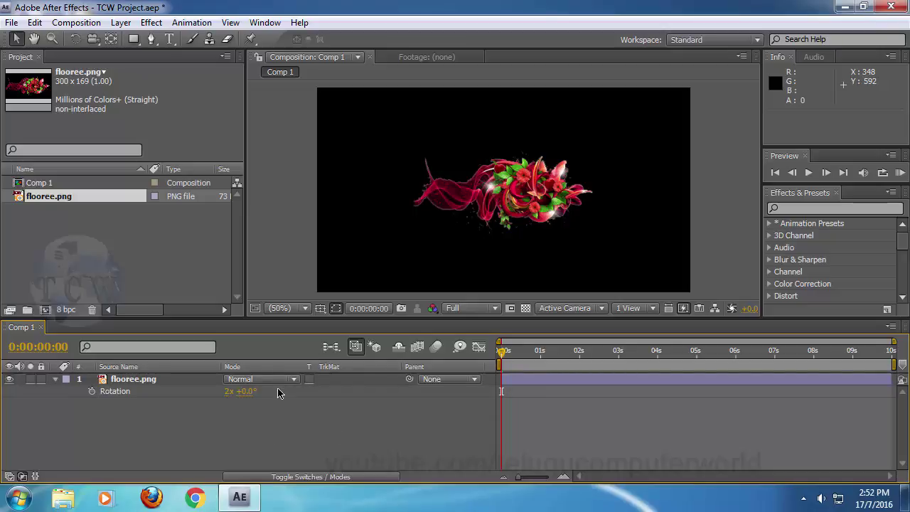
Step: Make flooree.png a 3D layer and set its Z Rotation to 0x +0°
key("F4")
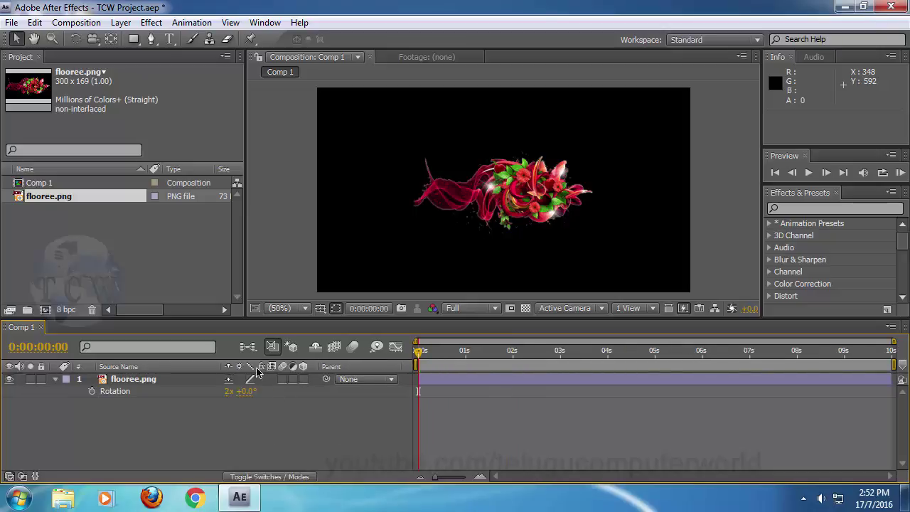
left_click(304, 381)
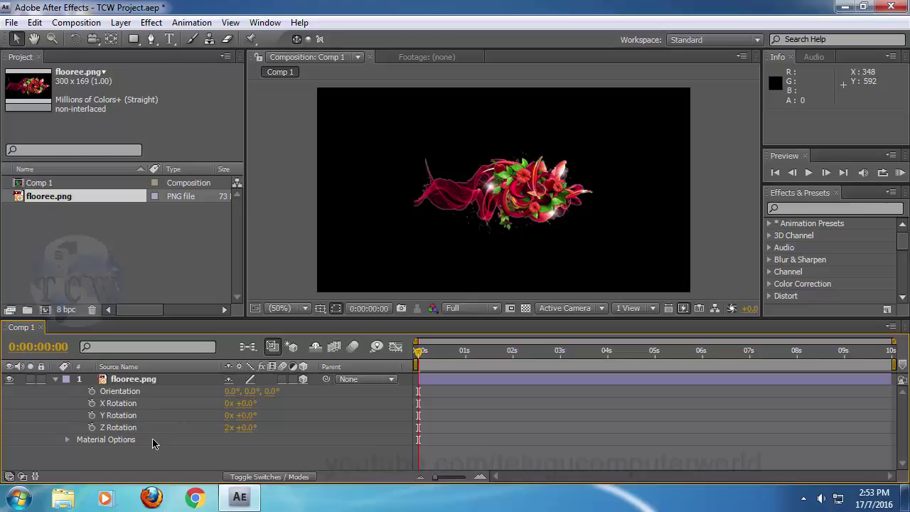
left_click(227, 429)
key("Return")
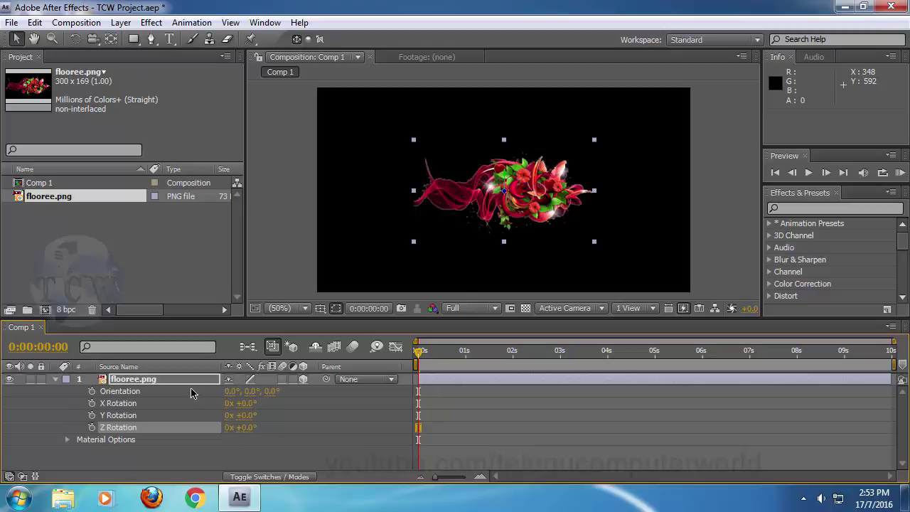
Step: Try turning flooree.png about its X axis twice, resetting X Rotation to 0x +0° after each trial
left_click(125, 404)
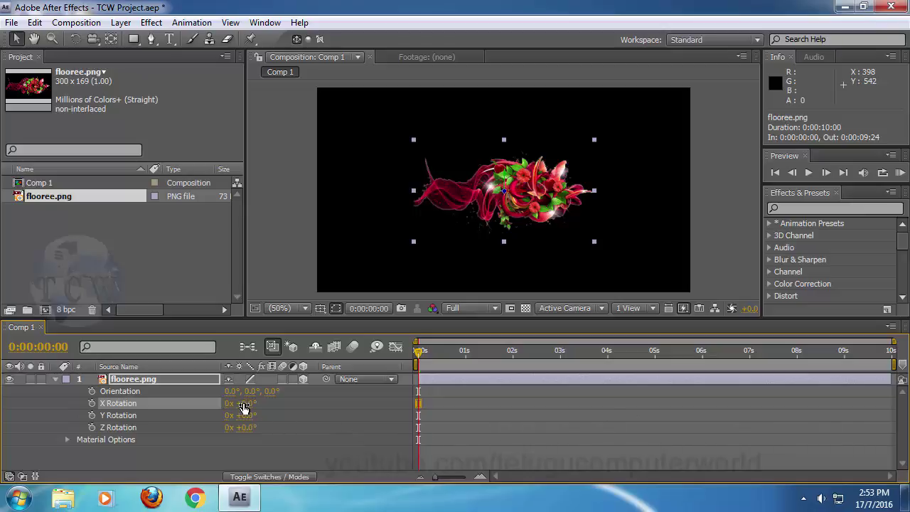
left_click_drag(244, 407, 460, 400)
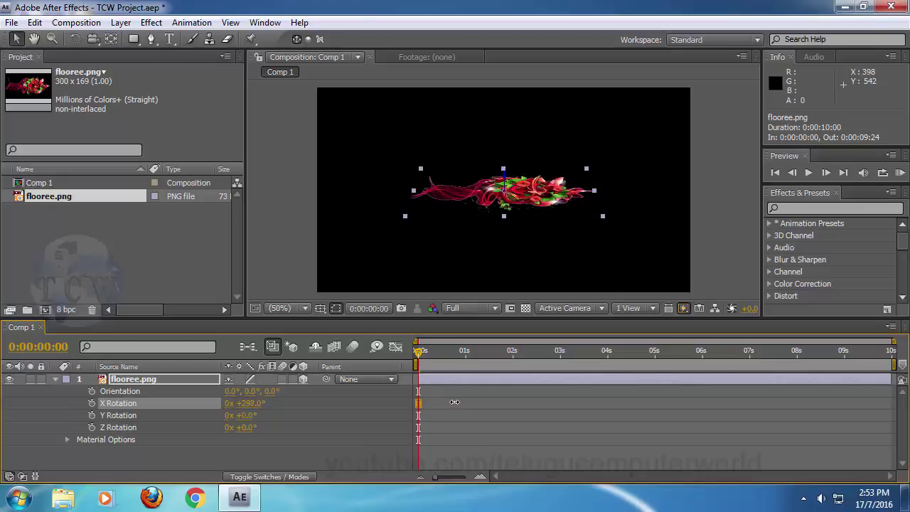
left_click_drag(468, 402, 488, 399)
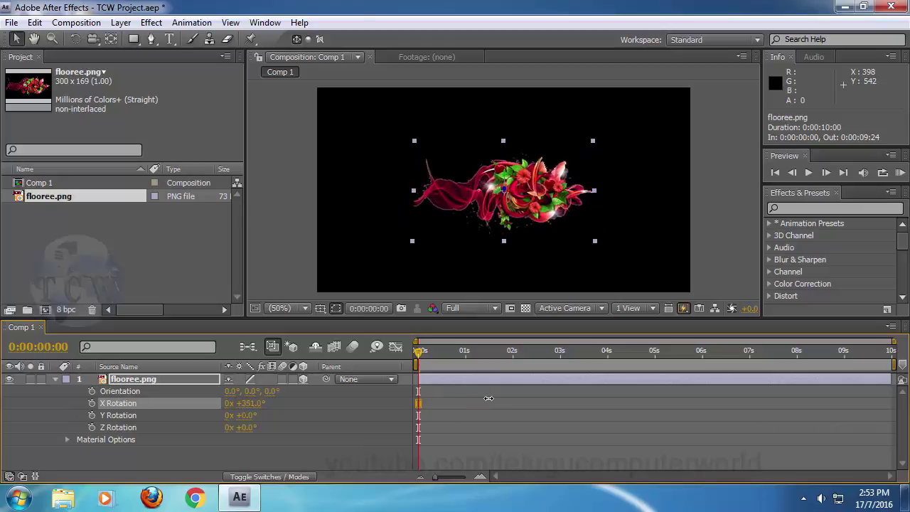
left_click(248, 402)
type("0")
key("Return")
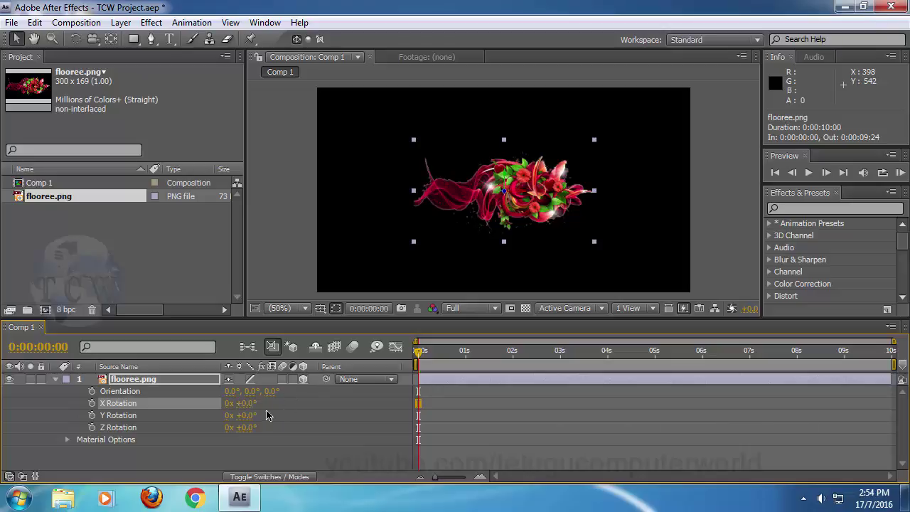
left_click_drag(245, 404, 310, 402)
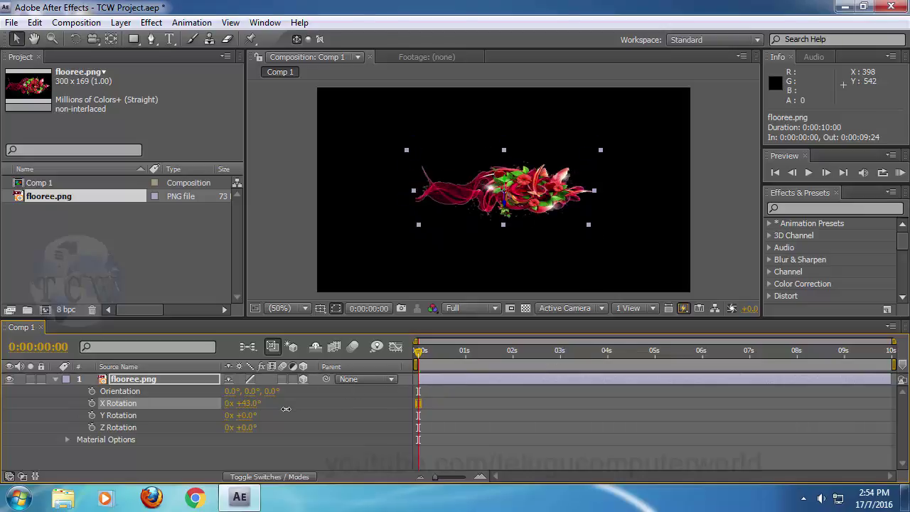
left_click(245, 403)
type("0")
key("Return")
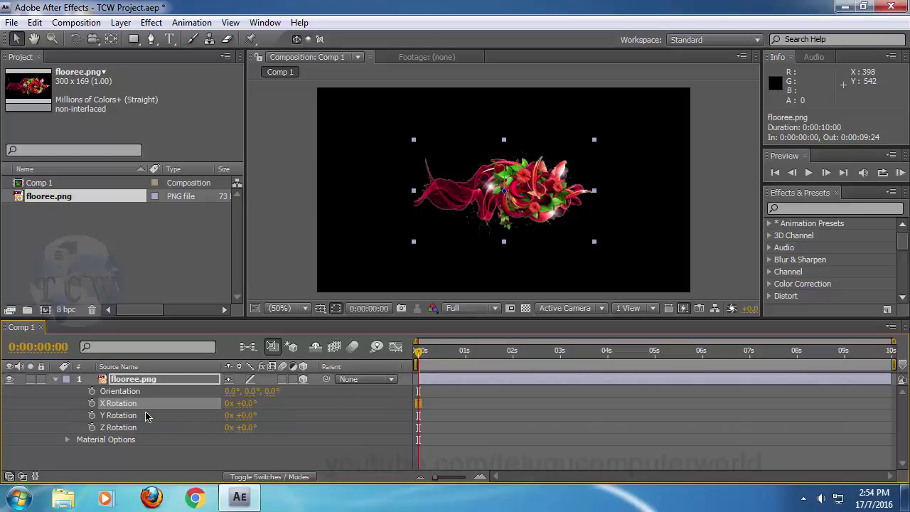
Step: Keyframe X Rotation from 0x +0° at 0:00:00:00 to 5x +0° at 0:00:05:00, and play it from the start
left_click(91, 403)
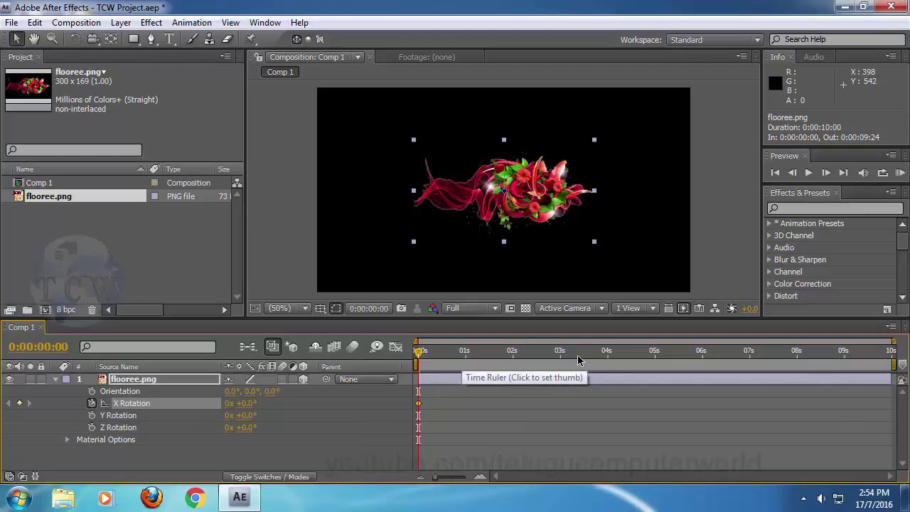
left_click(654, 357)
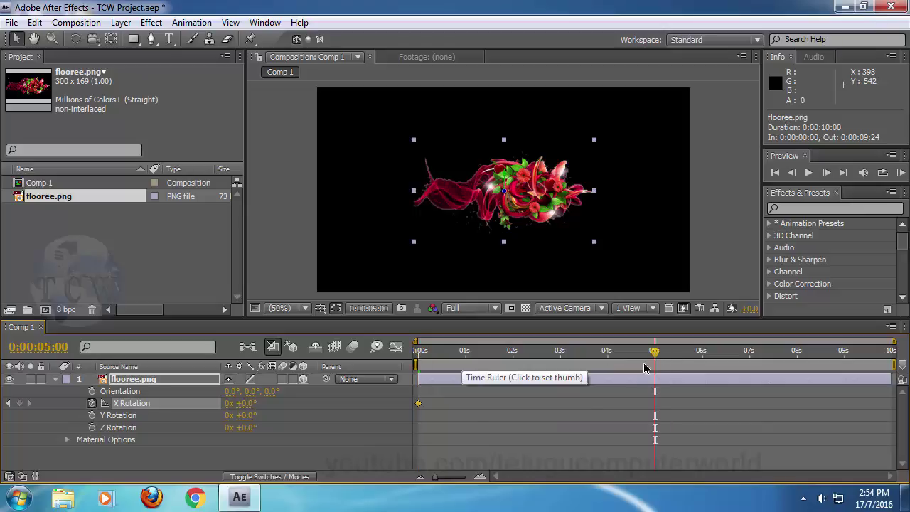
left_click(228, 403)
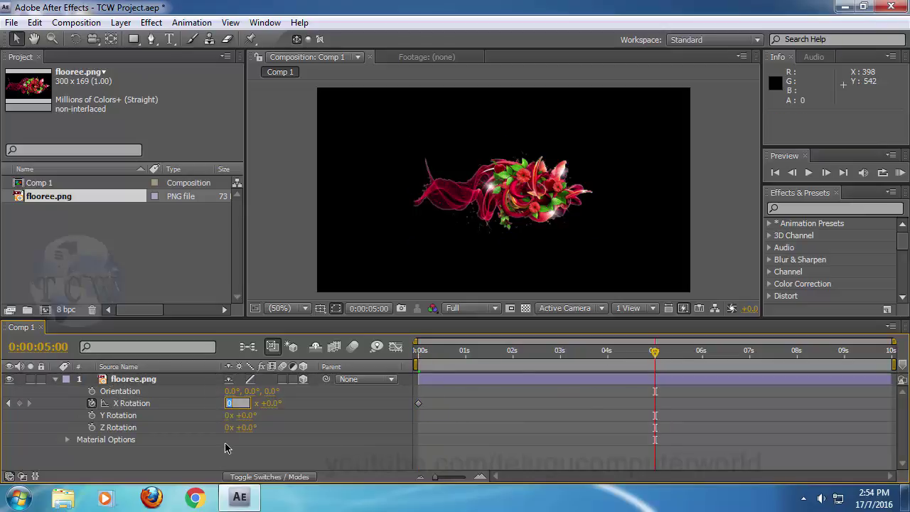
type("5")
key("Return")
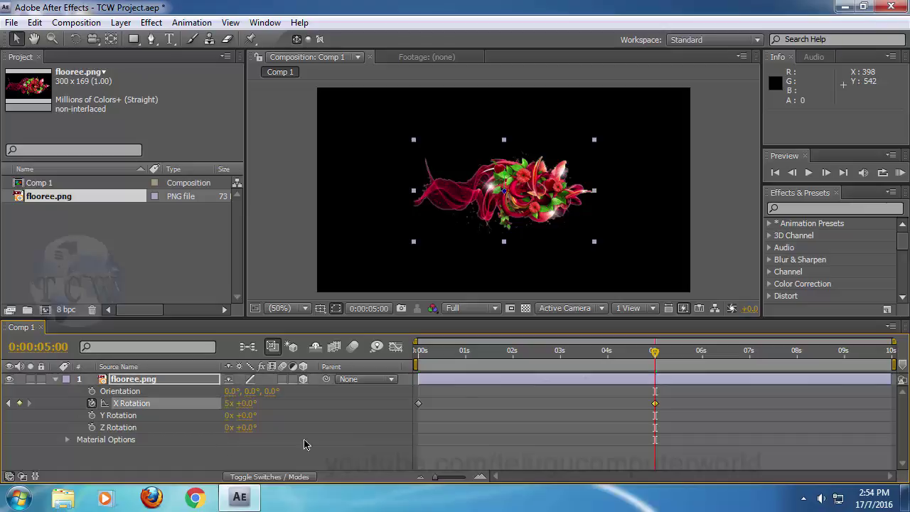
key("Home")
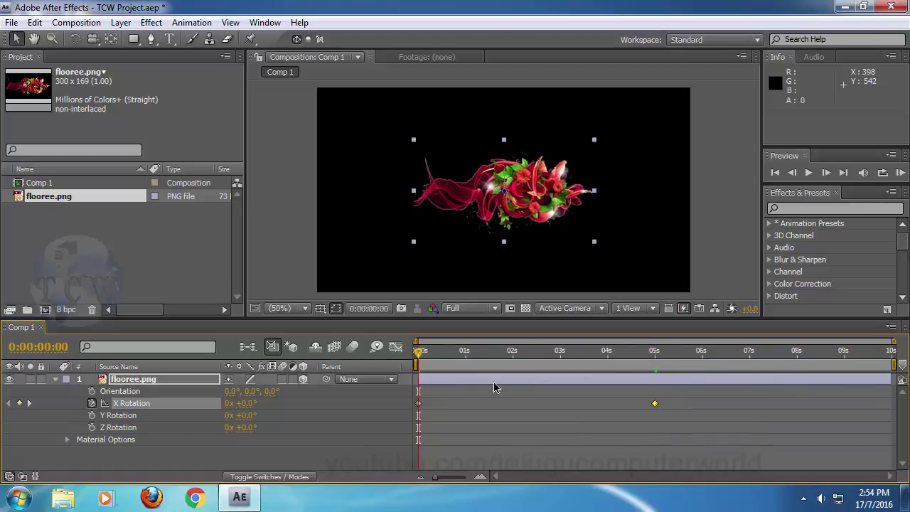
key("space")
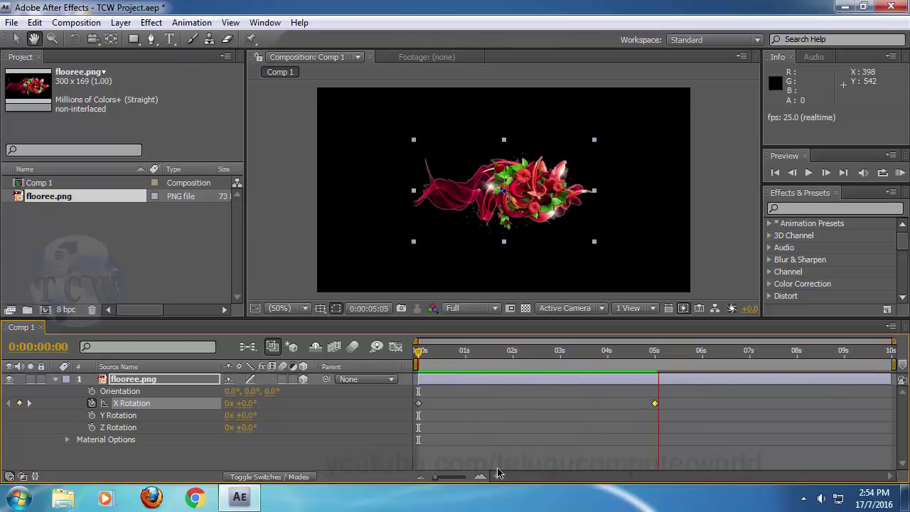
Step: Add an X Rotation keyframe of 0x +0° at 0:00:08:00
left_click(796, 361)
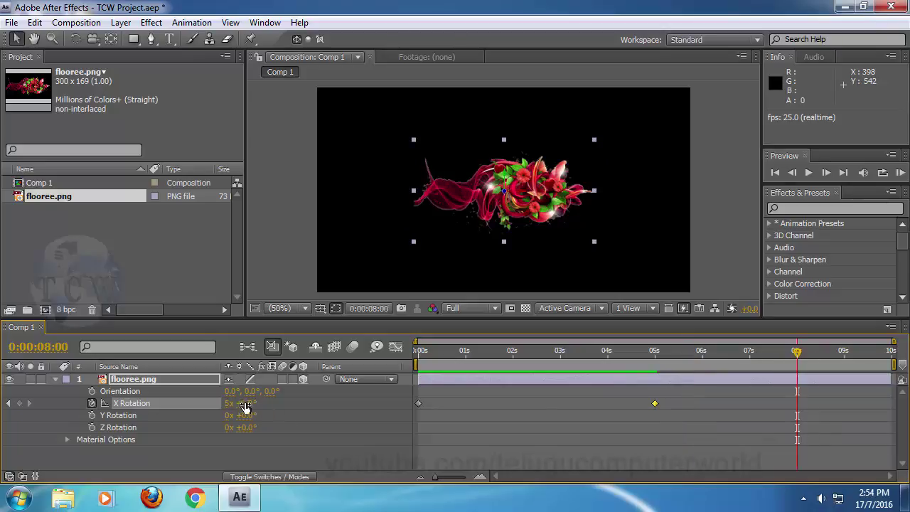
left_click(226, 403)
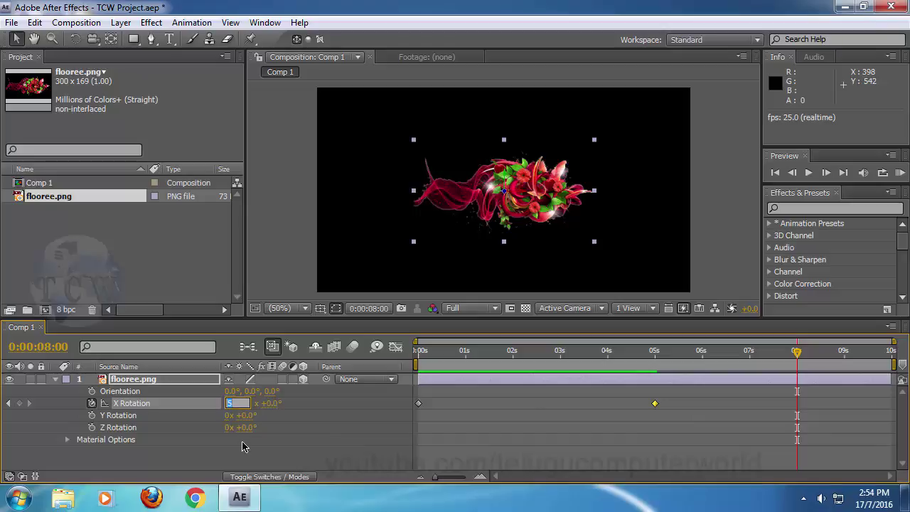
left_click(335, 463)
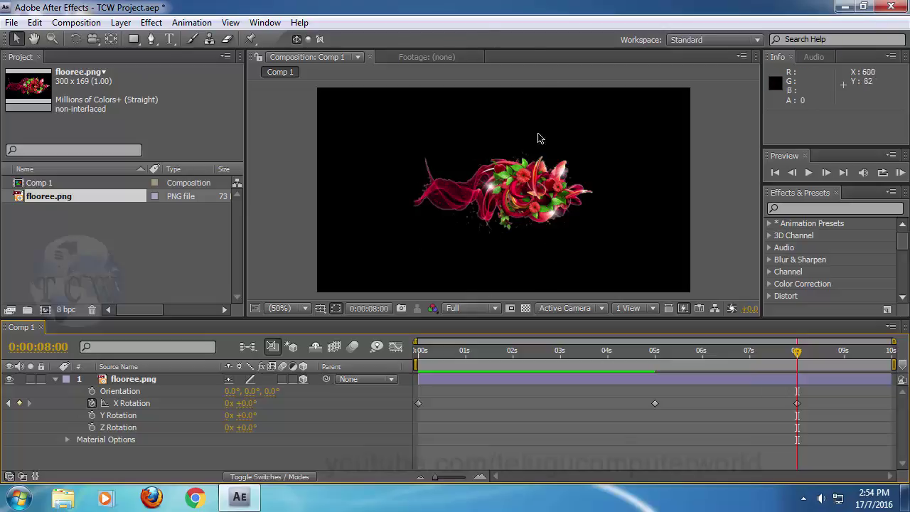
Step: Review the X Rotation keyframes at 0:00:05:00 and 0:00:08:00, and play the animation from the first frame
left_click(654, 354)
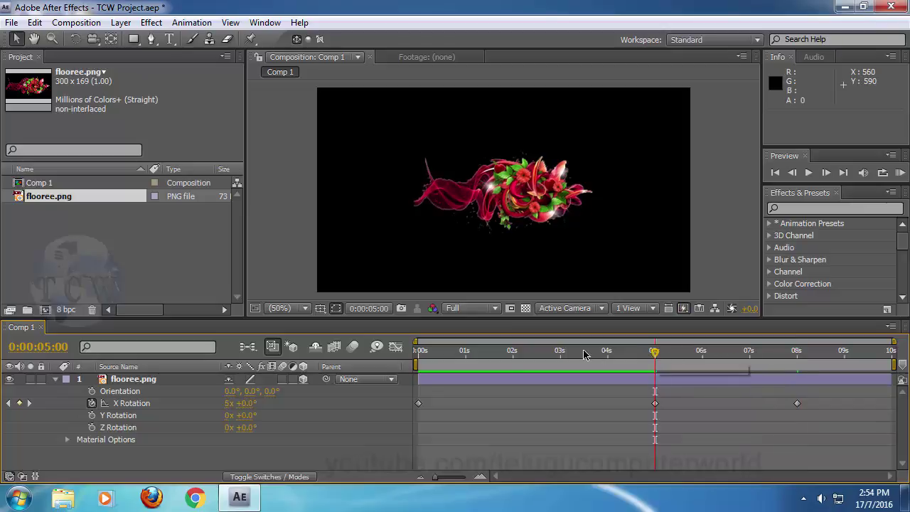
left_click(797, 353)
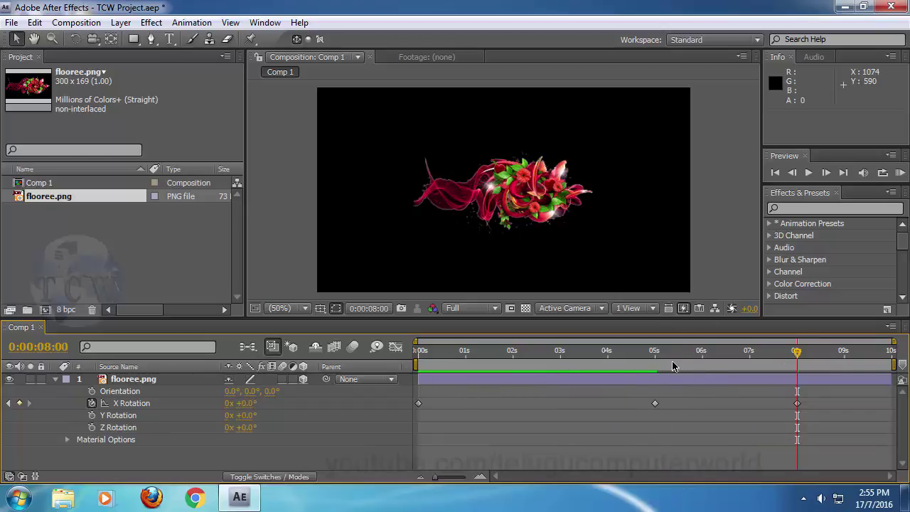
key("Home")
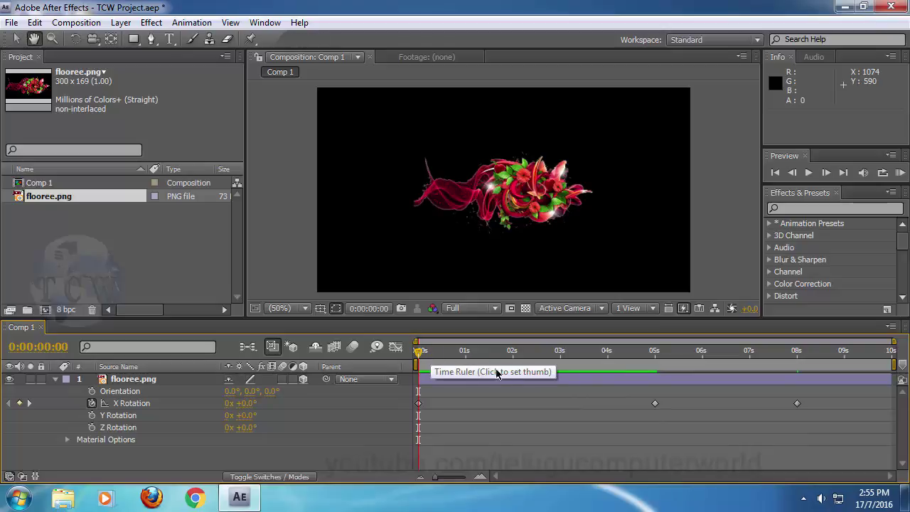
key("space")
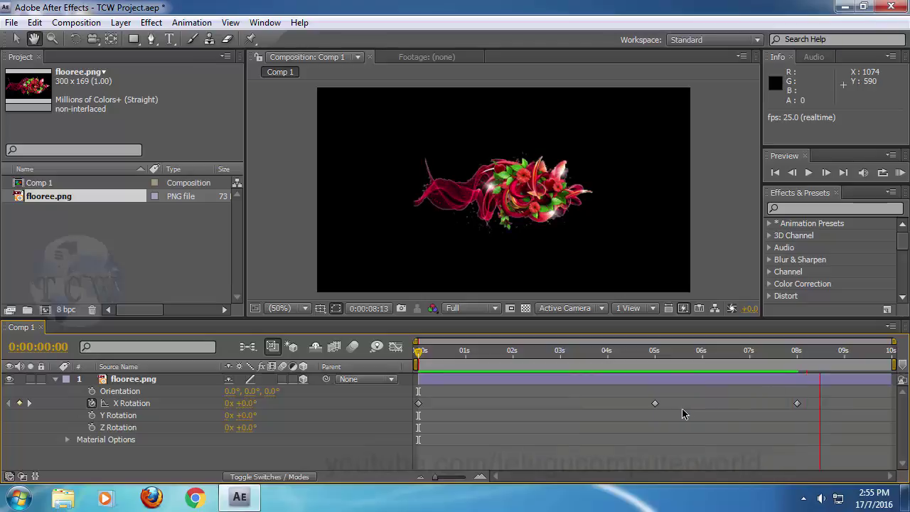
key("space")
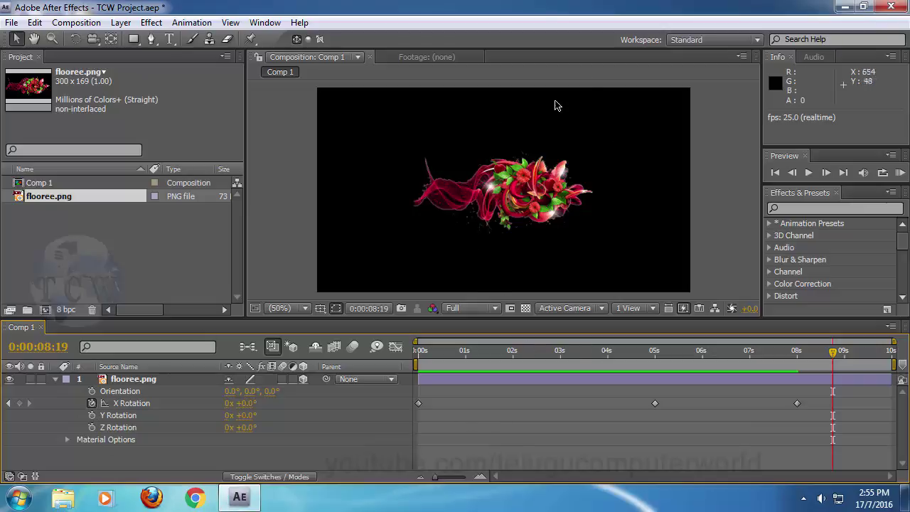
Step: Clear all X Rotation keyframes by disabling its keyframing, and return to the first frame
left_click(92, 403)
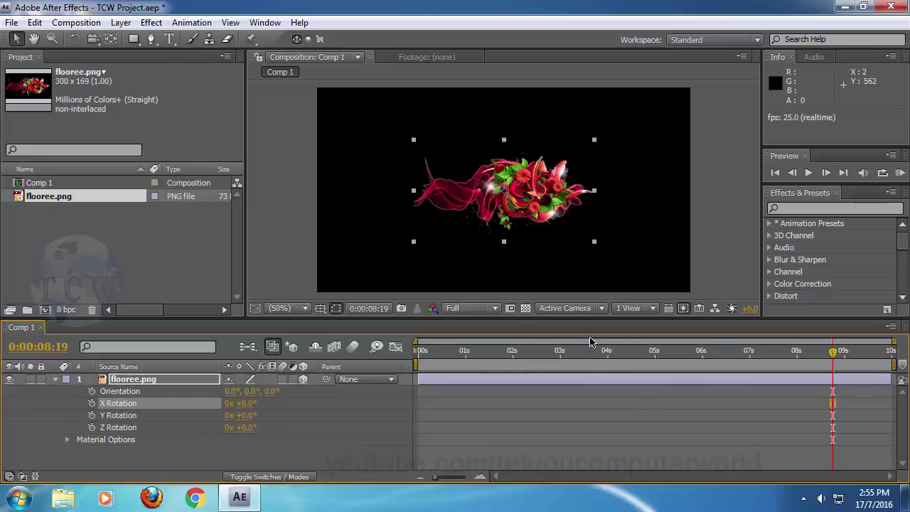
left_click_drag(571, 351, 159, 414)
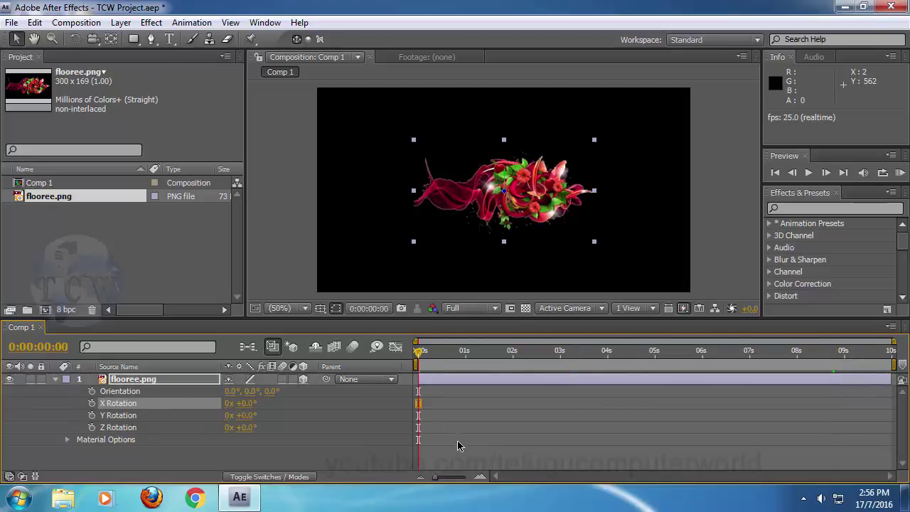
left_click(629, 352)
key("Home")
Step: Enable keyframing for Y Rotation at 0:00:00:00, try turning the layer about that axis, and reset the keyframe to 0x +0°
left_click(92, 415)
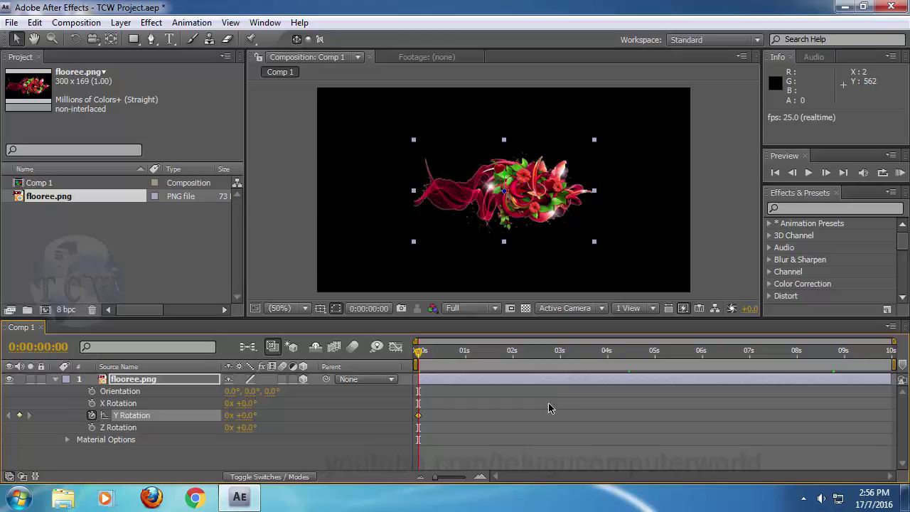
left_click_drag(255, 415, 322, 422)
left_click(243, 417)
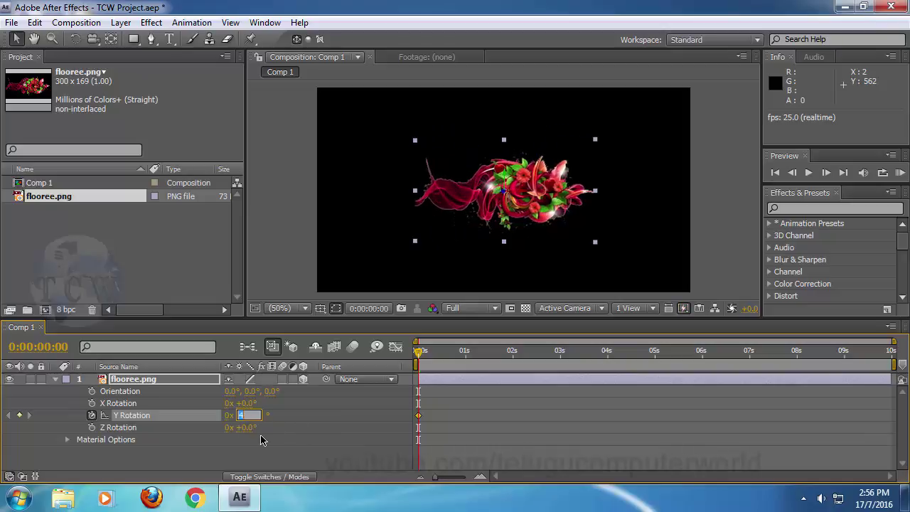
key("Return")
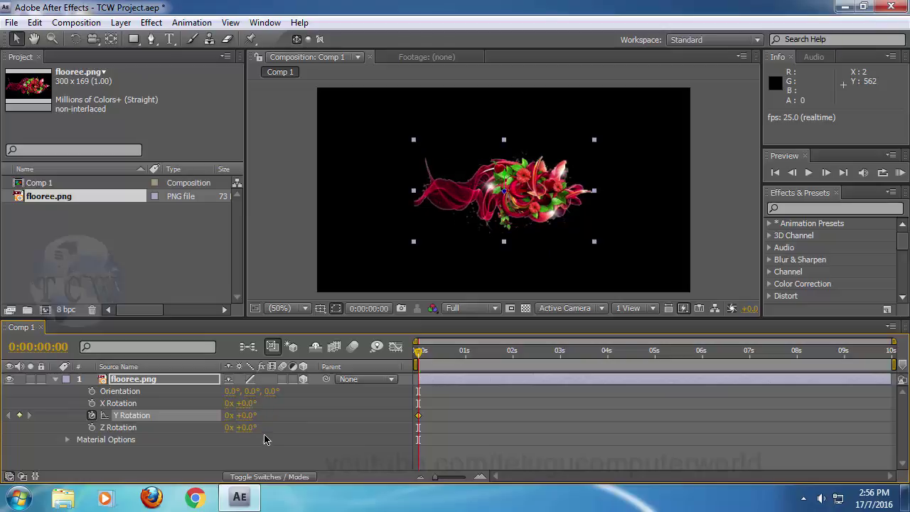
Step: Add a Y Rotation keyframe of 5x +0° at 0:00:05:00
left_click(654, 351)
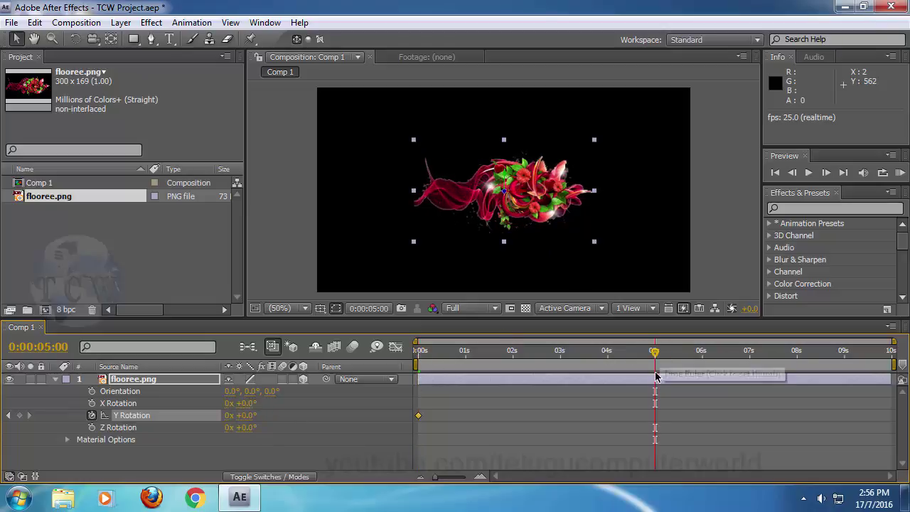
left_click(233, 415)
left_click(228, 418)
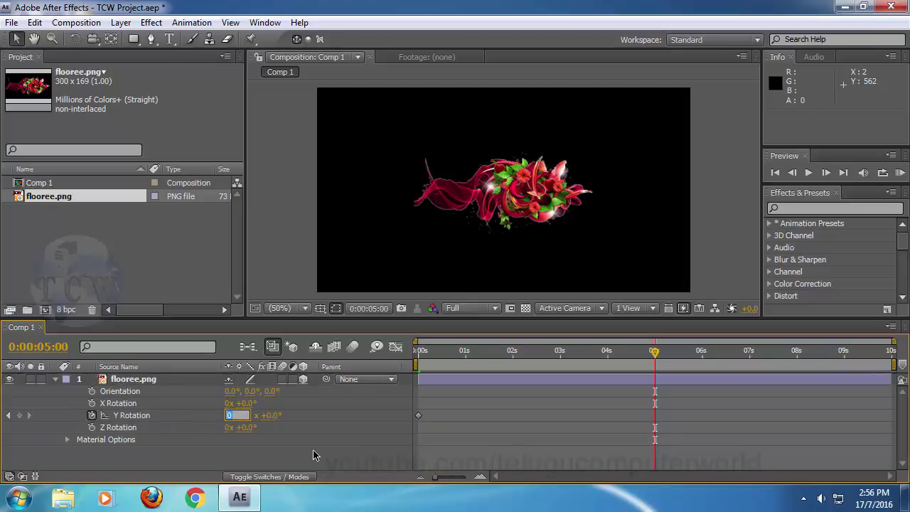
key("Return")
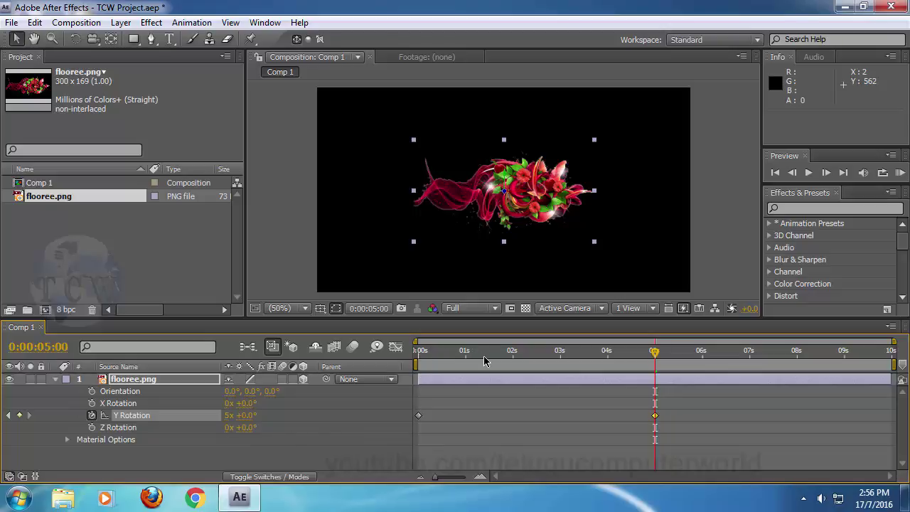
Step: Play the five-turn Y-axis rotation from the first frame
left_click_drag(484, 356, 314, 370)
key("space")
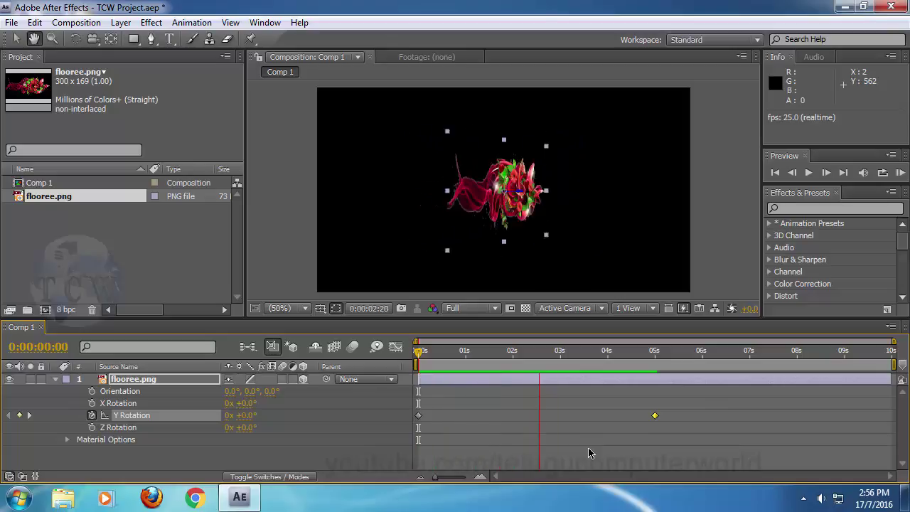
key("space")
Step: Add a Y Rotation keyframe of 0x +0° at 0:00:08:00
left_click_drag(616, 353, 798, 374)
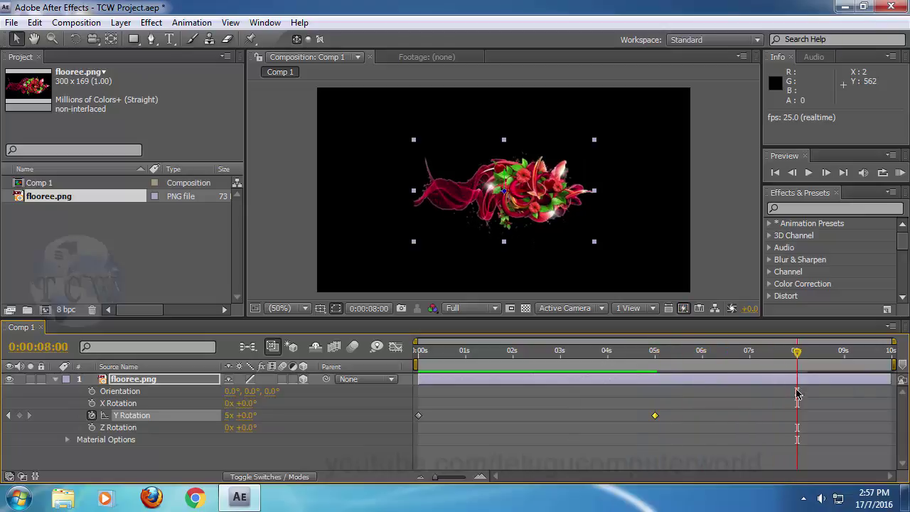
left_click(228, 416)
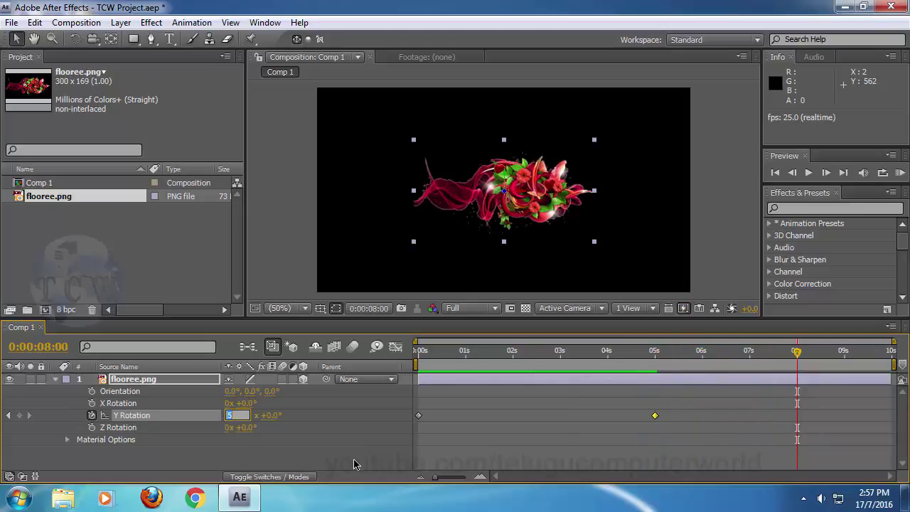
key("Return")
Step: Play the forward-and-reverse Y-axis rotation from the start, and move the current time to the keyframe at 0:00:08:00
left_click_drag(467, 348, 214, 348)
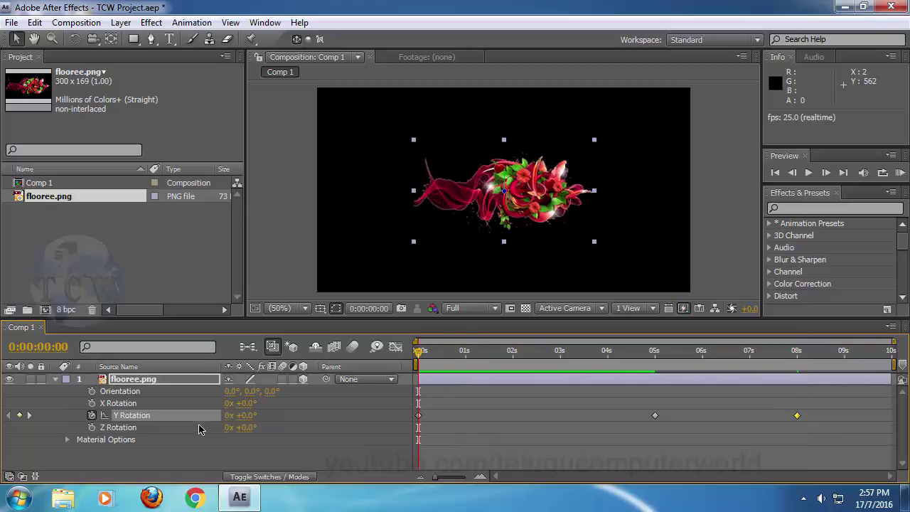
key("space")
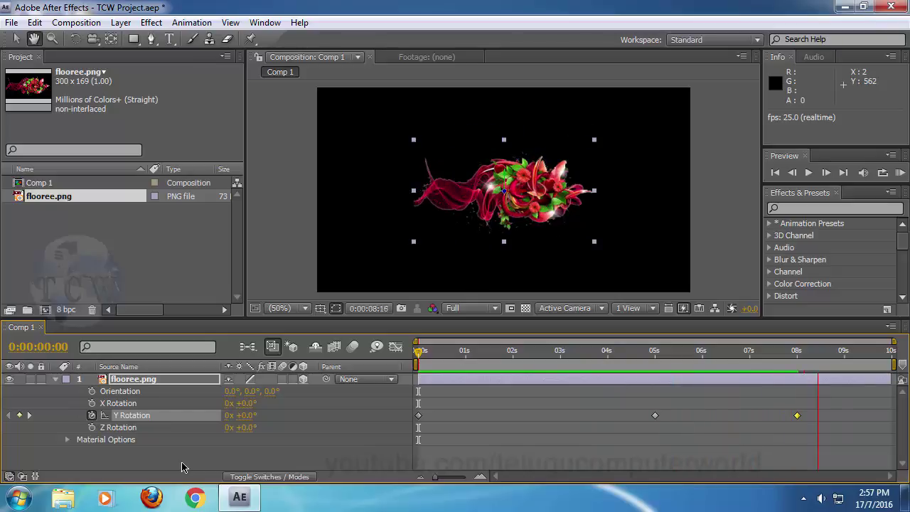
key("space")
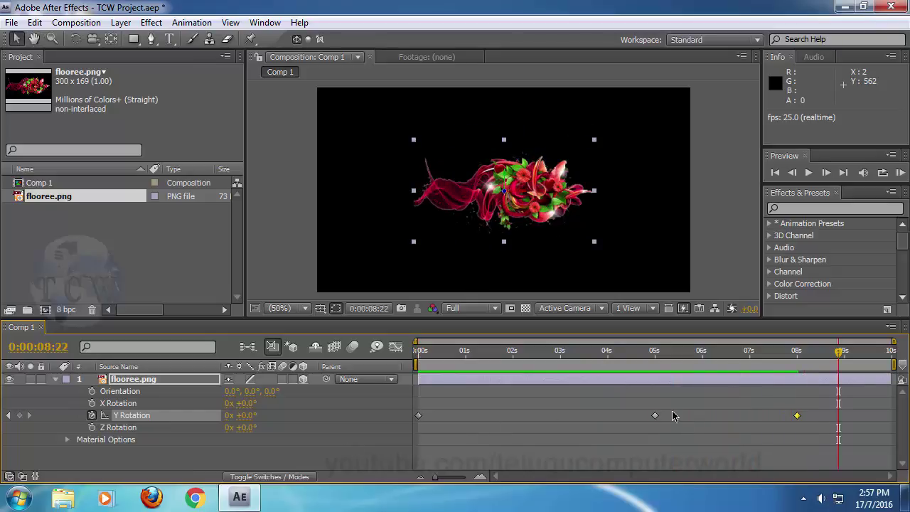
left_click(798, 354)
left_click(798, 354)
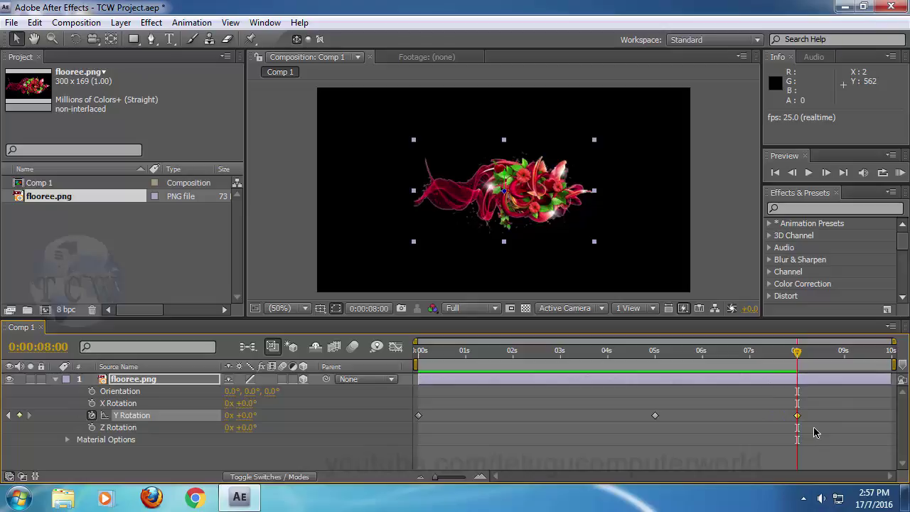
Step: Step through the Y Rotation keyframes and set the one at 0:00:08:00 to 4x +0°
left_click(8, 416)
left_click(29, 415)
left_click_drag(542, 353, 756, 361)
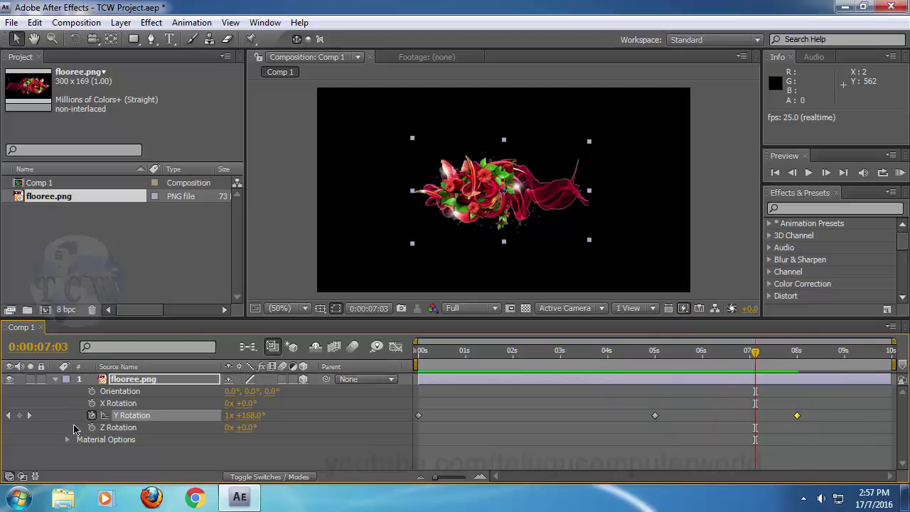
left_click(31, 417)
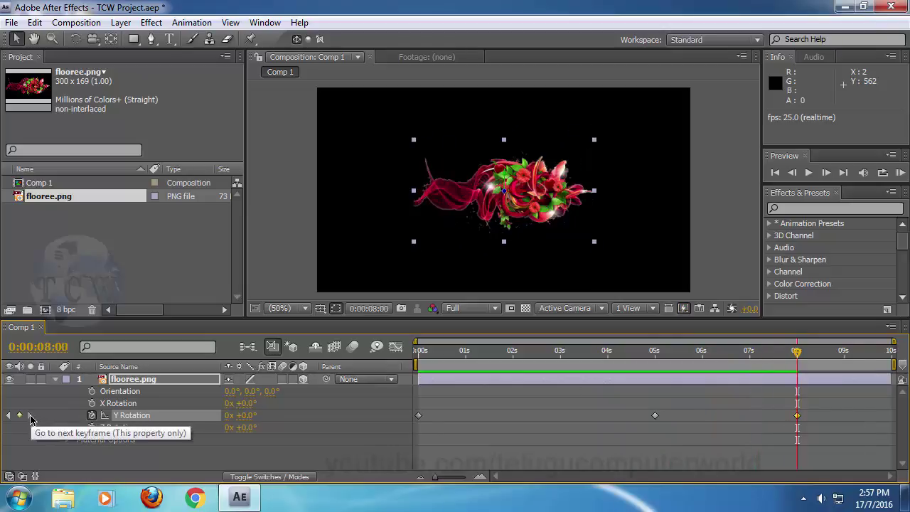
left_click(228, 416)
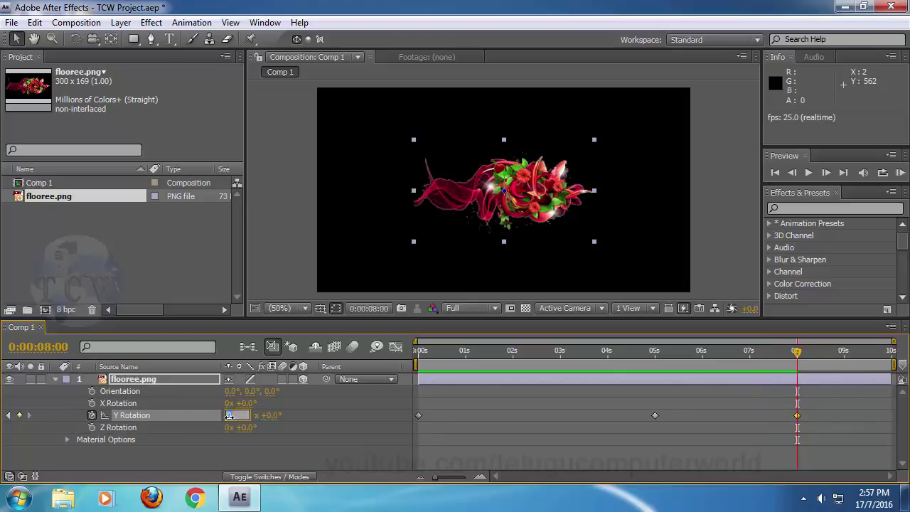
type("4")
key("Return")
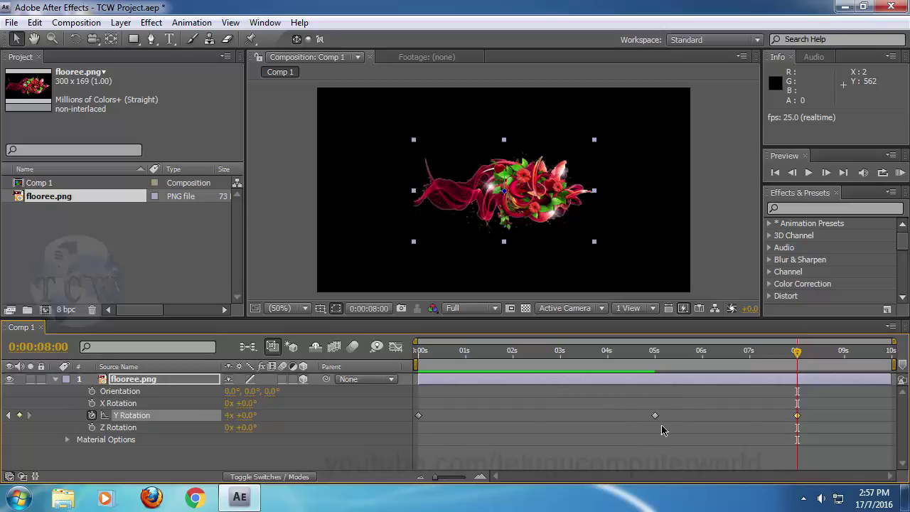
Step: Compare the Y Rotation keyframes at 0:00:05:00 and 0:00:08:00, and play the animation from the first frame
left_click(655, 351)
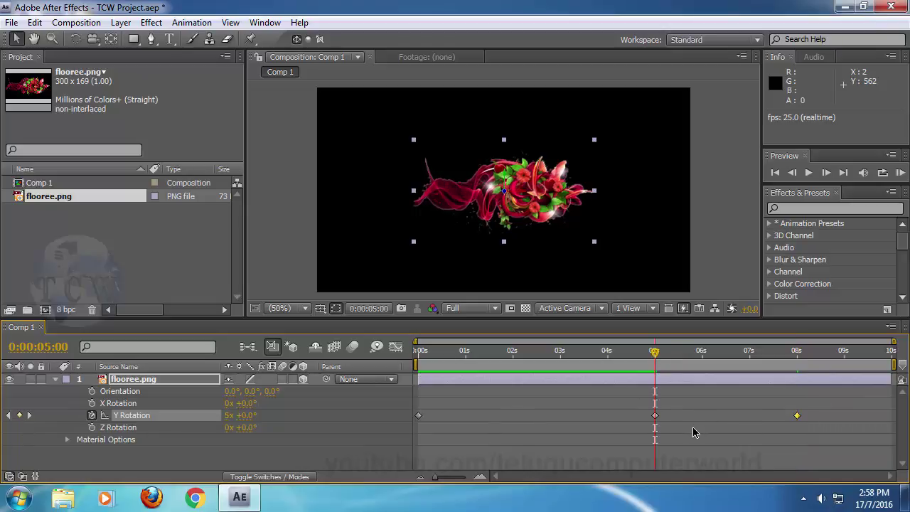
left_click(30, 416)
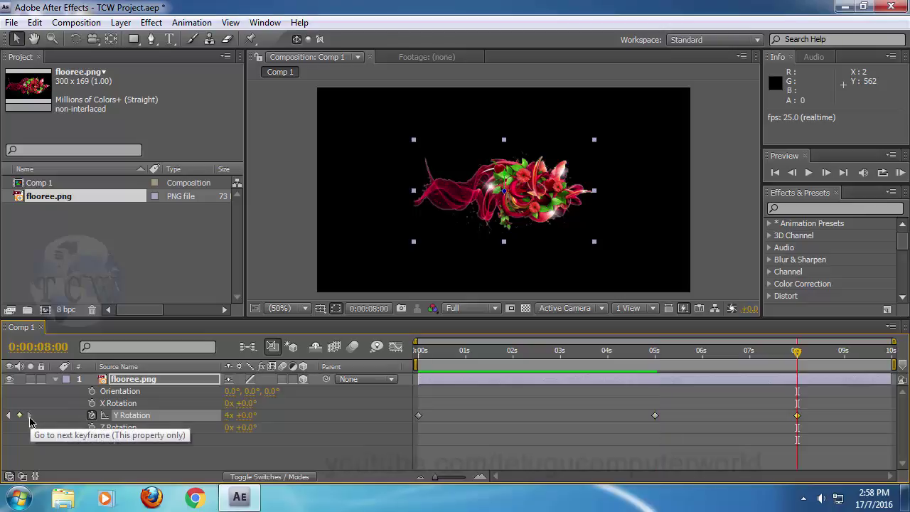
left_click_drag(460, 357, 414, 358)
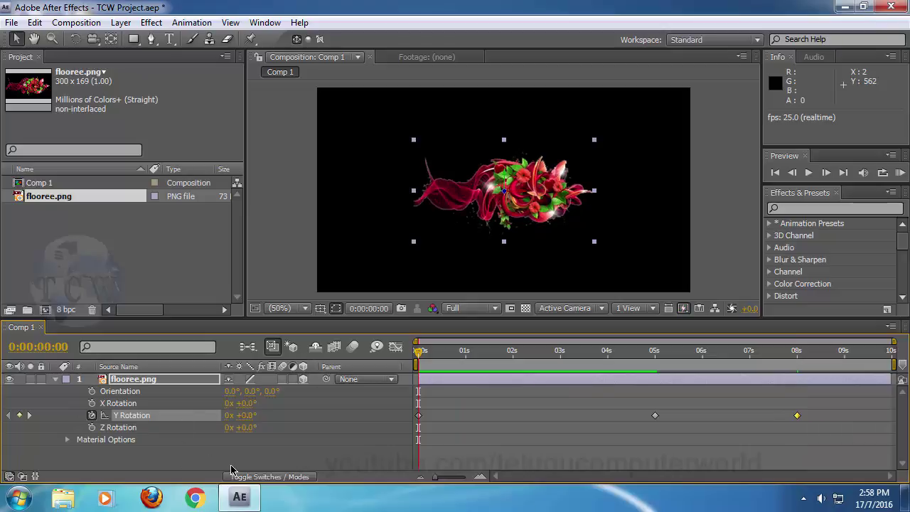
key("space")
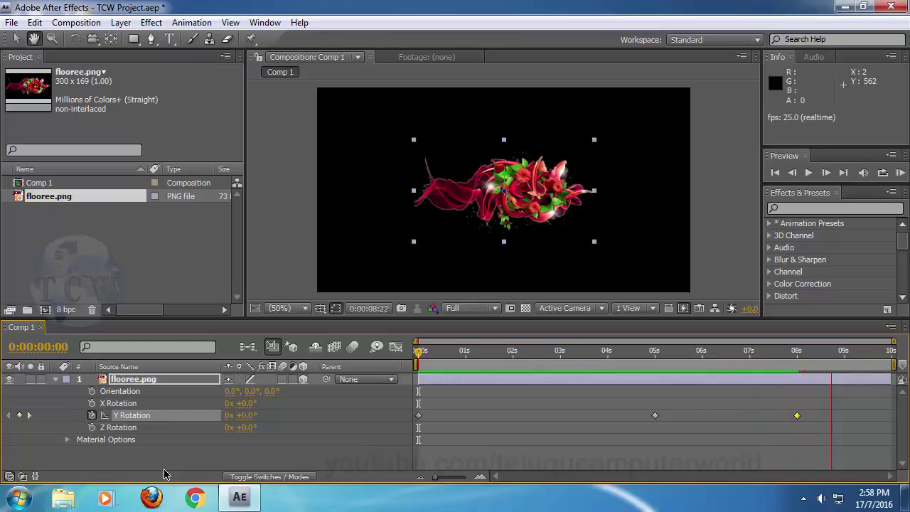
key("space")
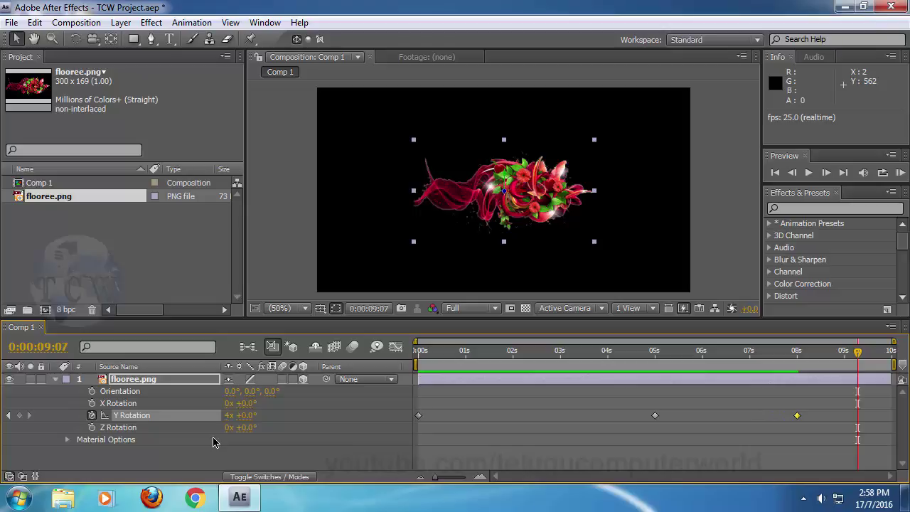
Step: Remove all Y Rotation keyframes and add a starting Z Rotation keyframe of 0x +0° at 0:00:00:00
left_click(92, 415)
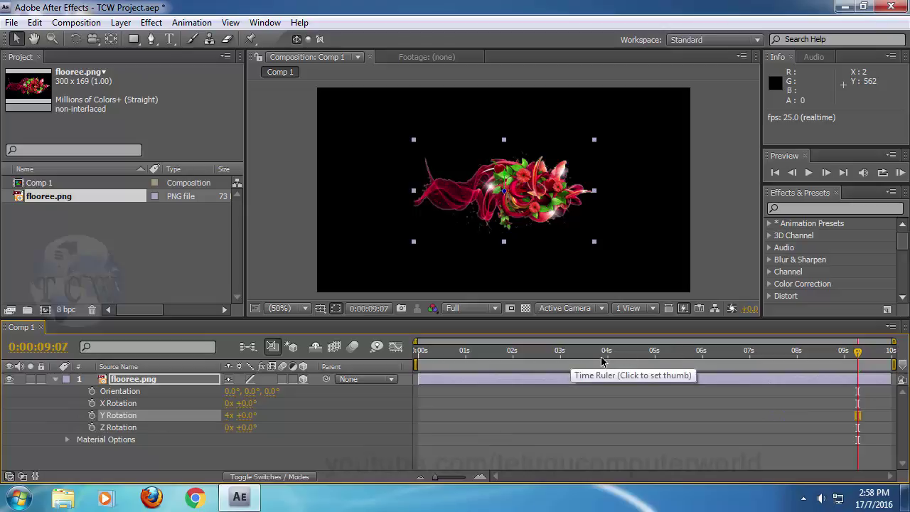
key("Home")
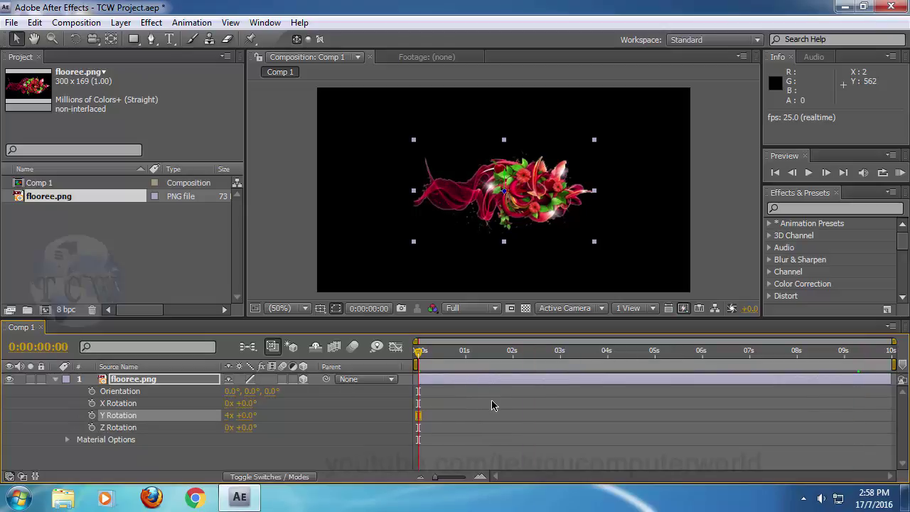
left_click(92, 427)
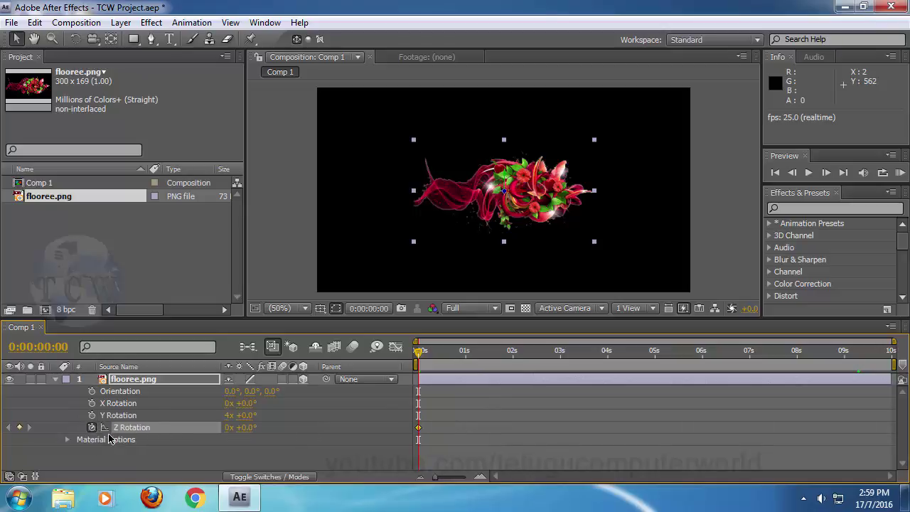
Step: Add a Z Rotation keyframe of 2x +0° at 0:00:05:00
left_click(655, 359)
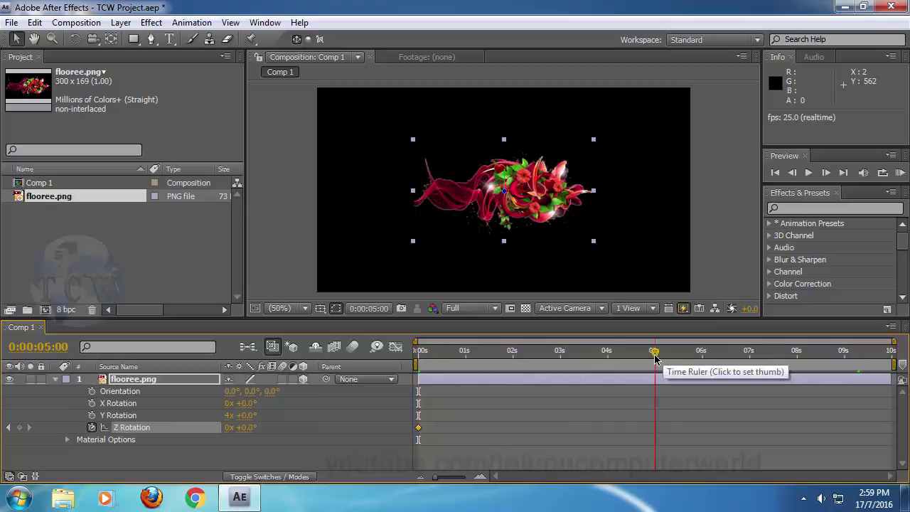
left_click(227, 431)
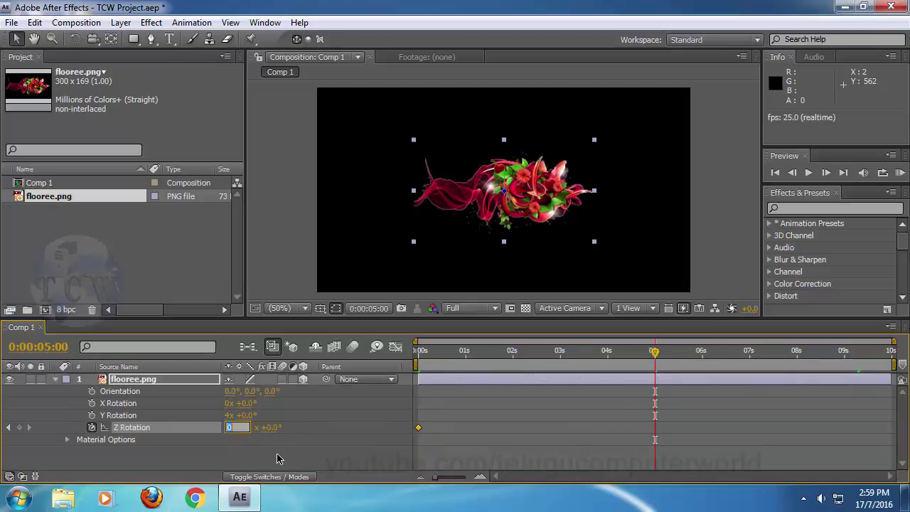
type("2")
key("Return")
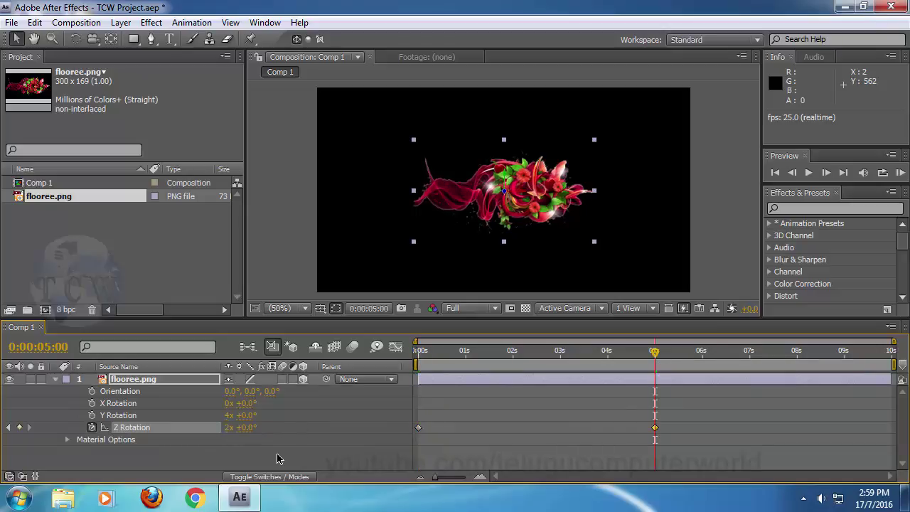
Step: Play the two-turn Z-axis rotation from the first frame, and deselect the layer
key("Home")
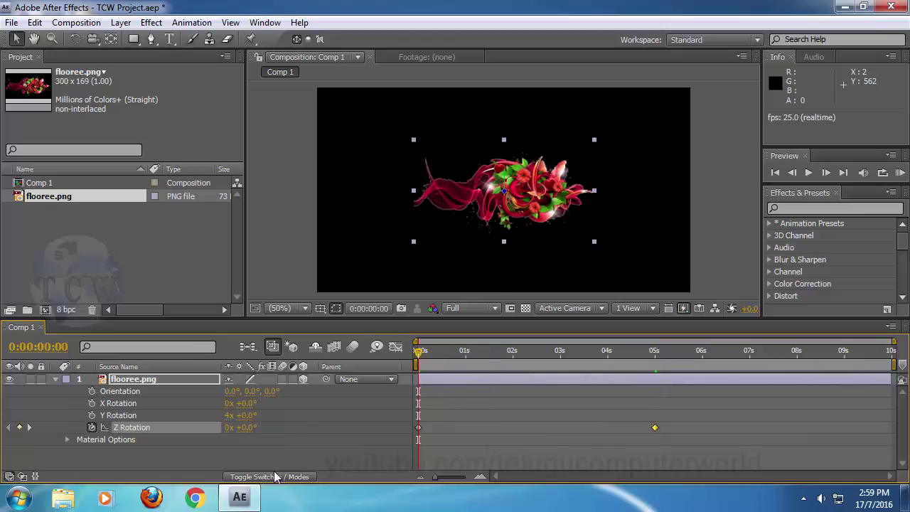
key("space")
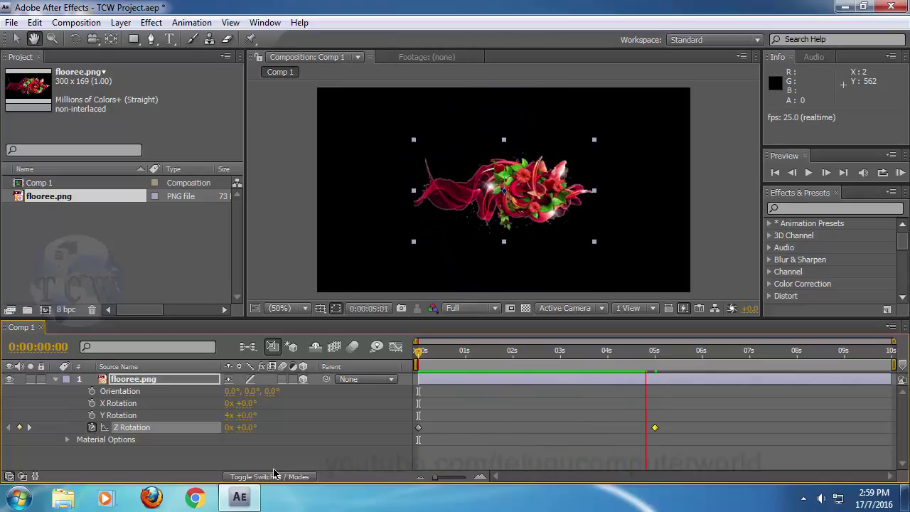
key("space")
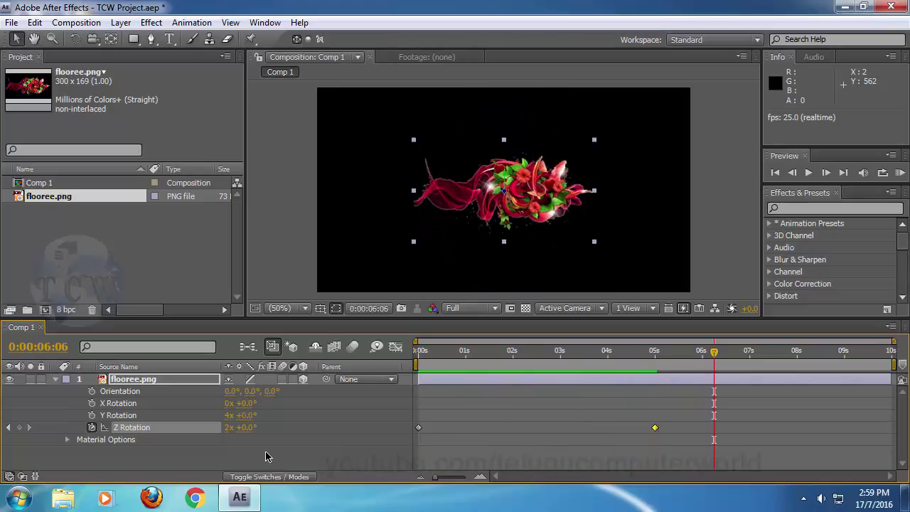
left_click(267, 457)
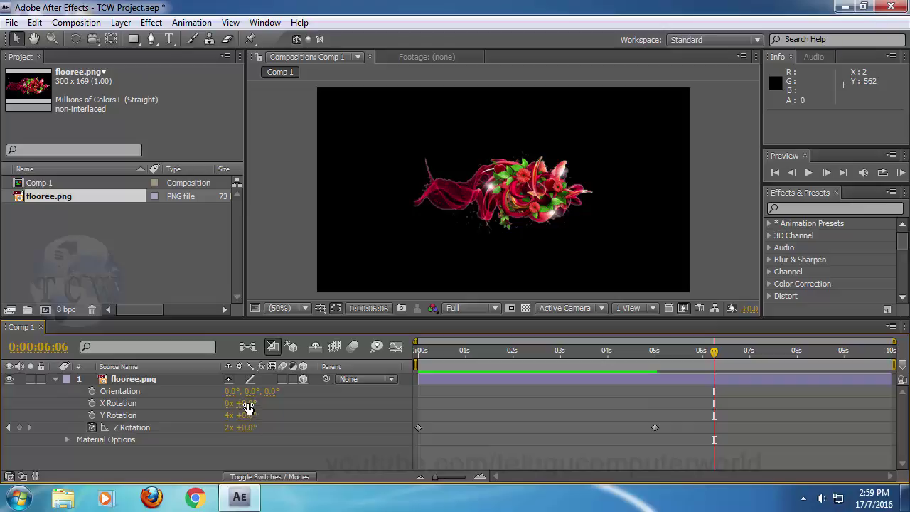
Step: Tilt the flooree.png layer by setting X Rotation to 0x +27° and Y Rotation to 4x +56°
mouse_move(240, 404)
left_mouse_down()
mouse_move(288, 397)
mouse_move(269, 402)
left_mouse_up()
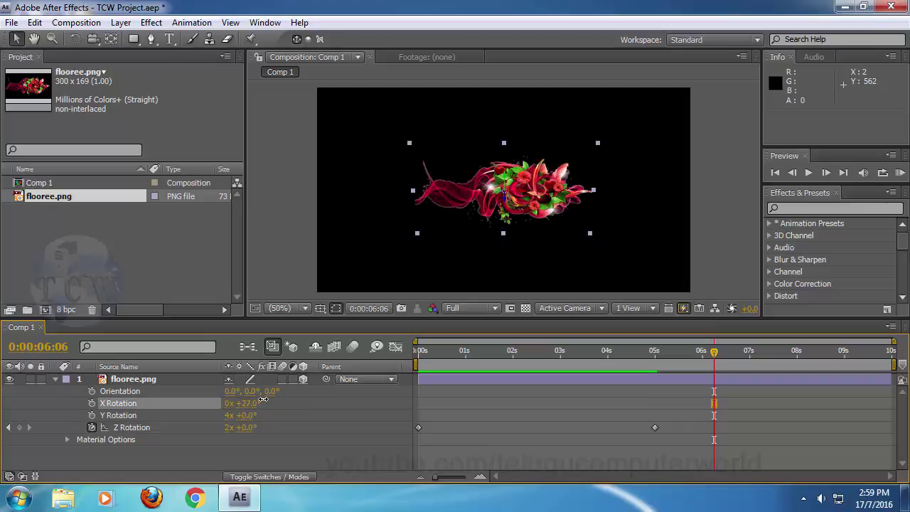
left_click(246, 415)
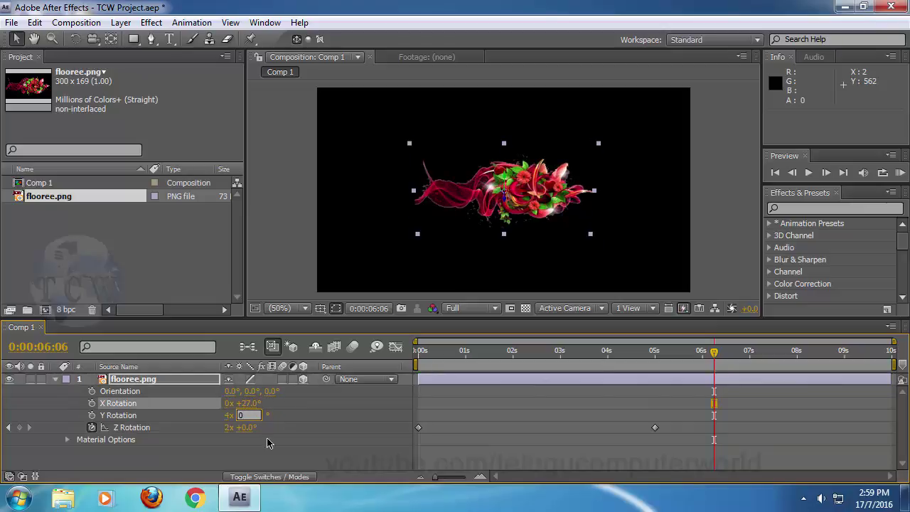
left_click(219, 467)
left_click_drag(244, 418, 287, 414)
Step: Play the Z-axis rotation of the tilted layer from the first frame, with the layer deselected
left_click_drag(715, 361, 305, 396)
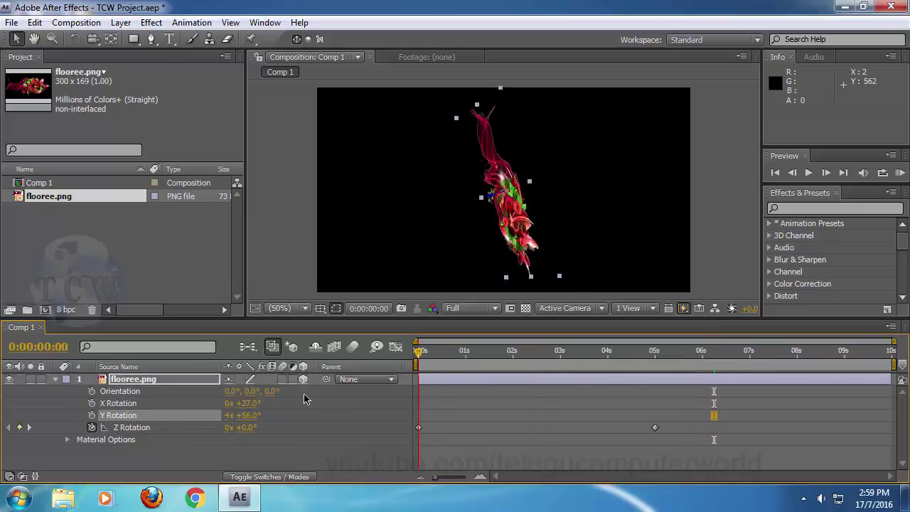
left_click(330, 456)
key("space")
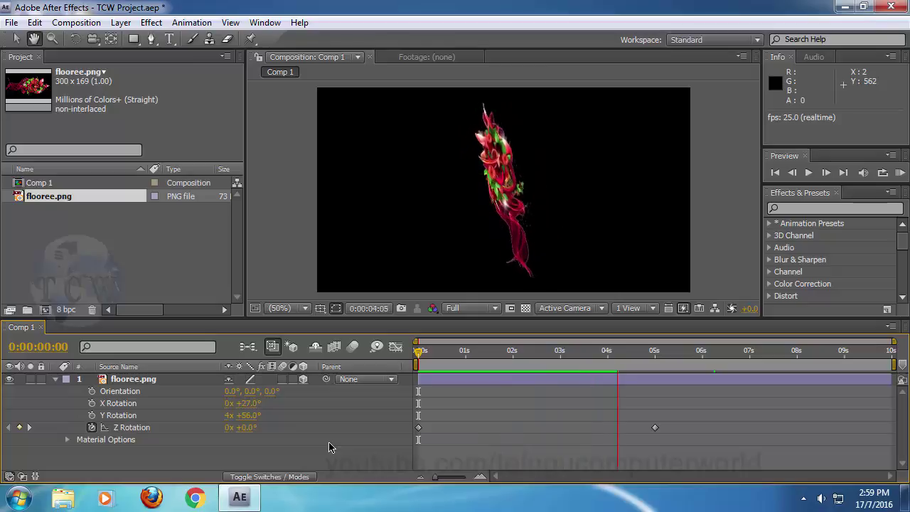
key("space")
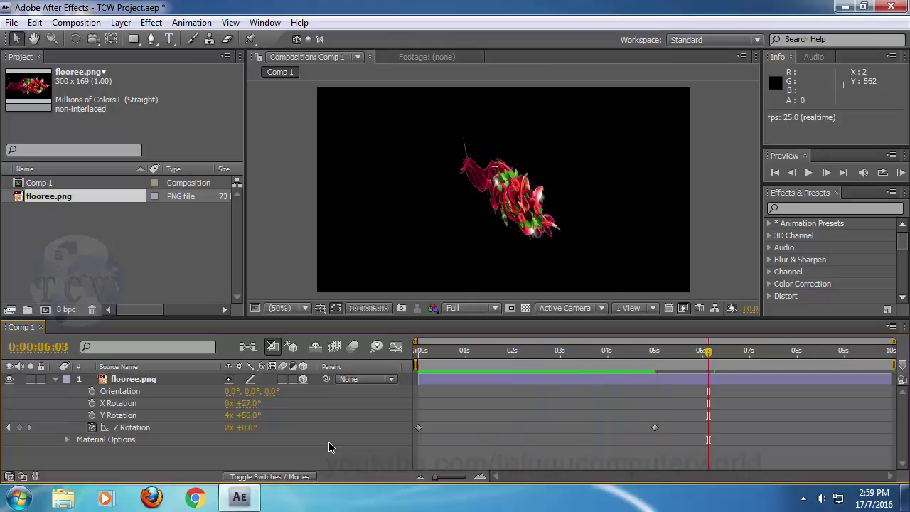